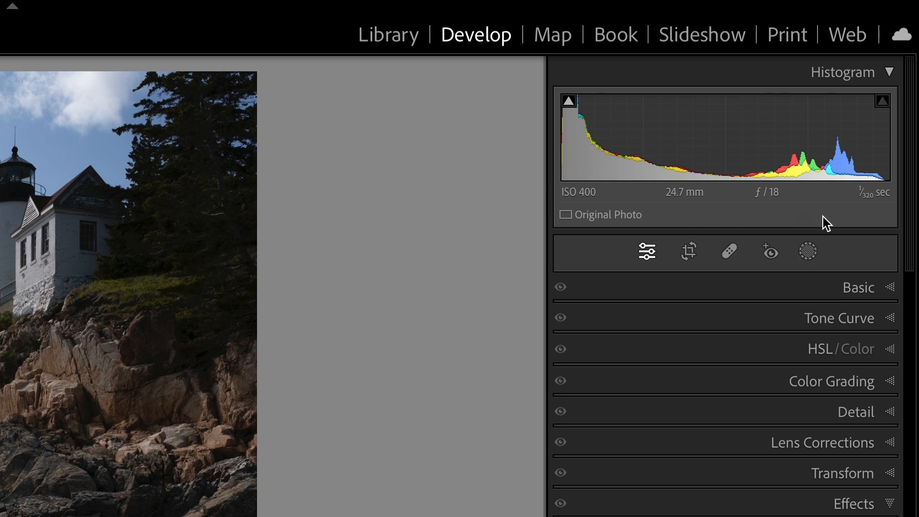
# Inspect the shadow clipping in the dark foreground rocks at 100% with the clipping overlay on and off, and return to the full view.
pyautogui.click(884, 102)
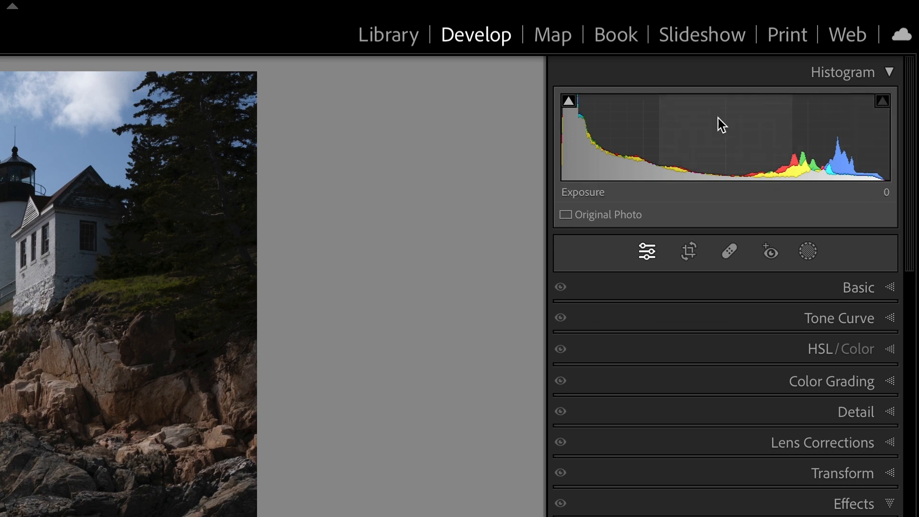
pyautogui.click(571, 104)
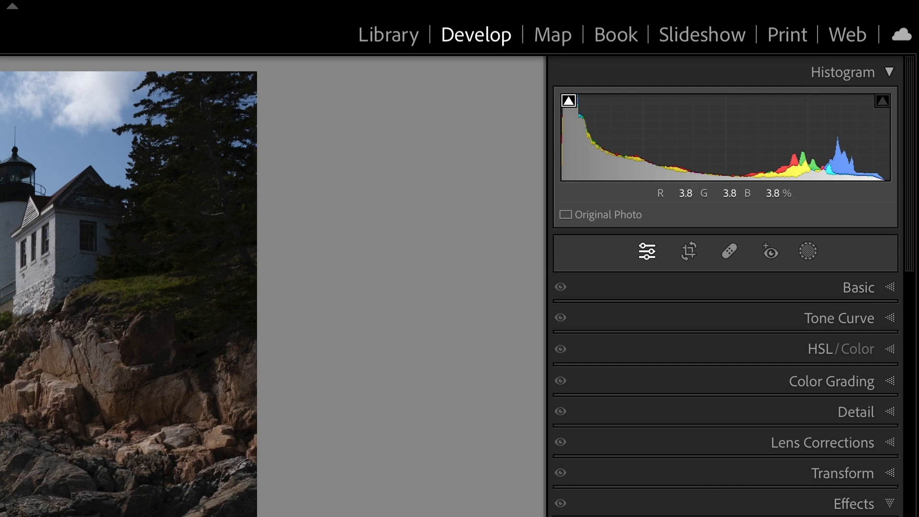
pyautogui.click(565, 399)
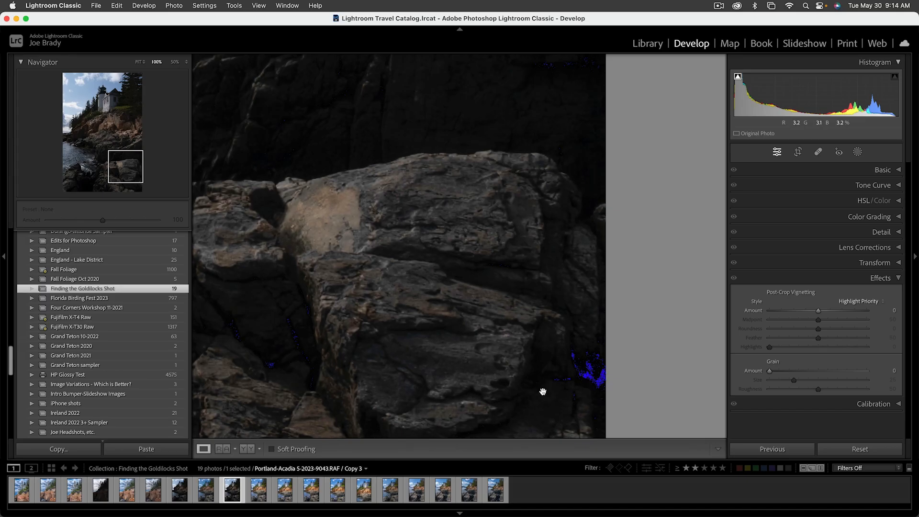
pyautogui.click(543, 392)
pyautogui.click(541, 389)
pyautogui.click(739, 77)
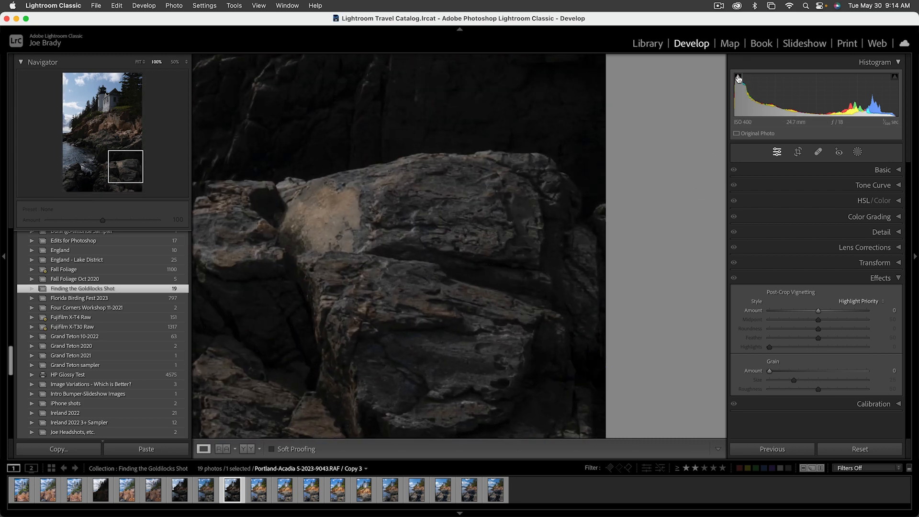
pyautogui.click(556, 213)
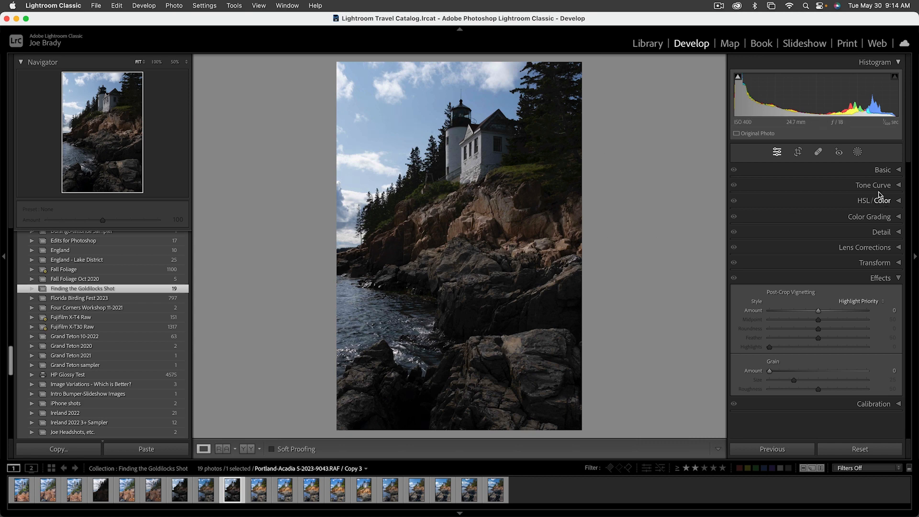
# Set the photo's basic tone to Highlights -100, Shadows +100 and Exposure +1.20.
pyautogui.click(884, 171)
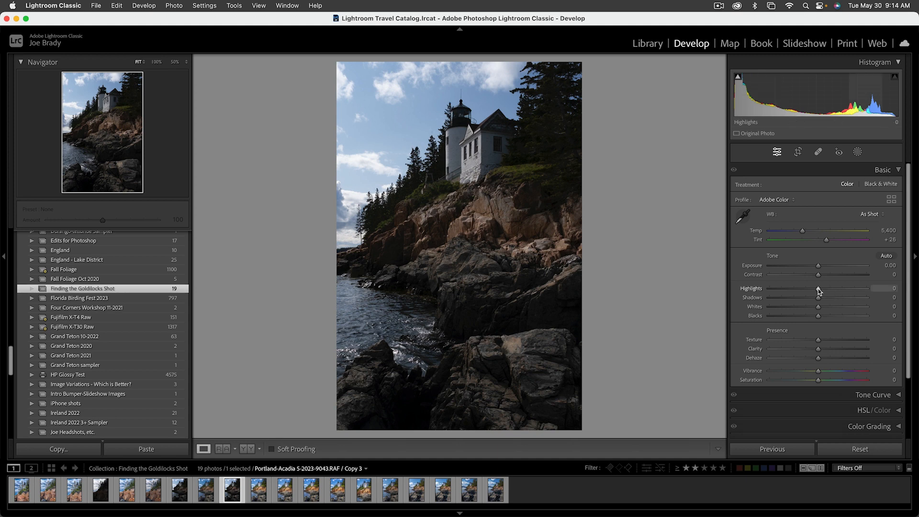
pyautogui.moveTo(819, 289); pyautogui.dragTo(765, 289)
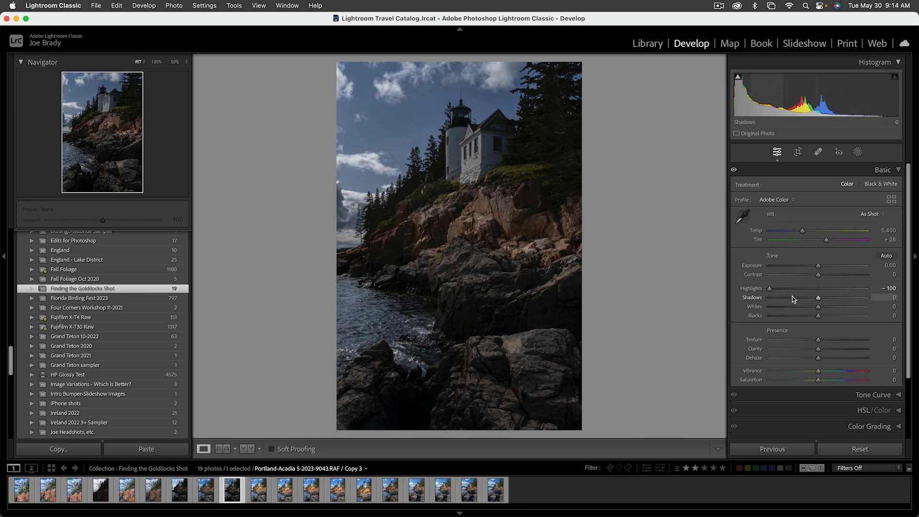
pyautogui.moveTo(817, 299); pyautogui.dragTo(878, 299)
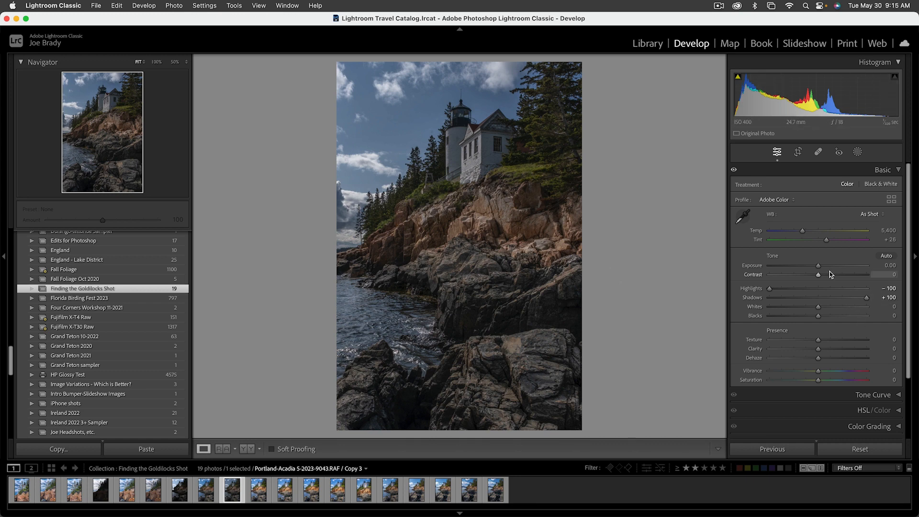
pyautogui.moveTo(820, 266); pyautogui.dragTo(832, 264)
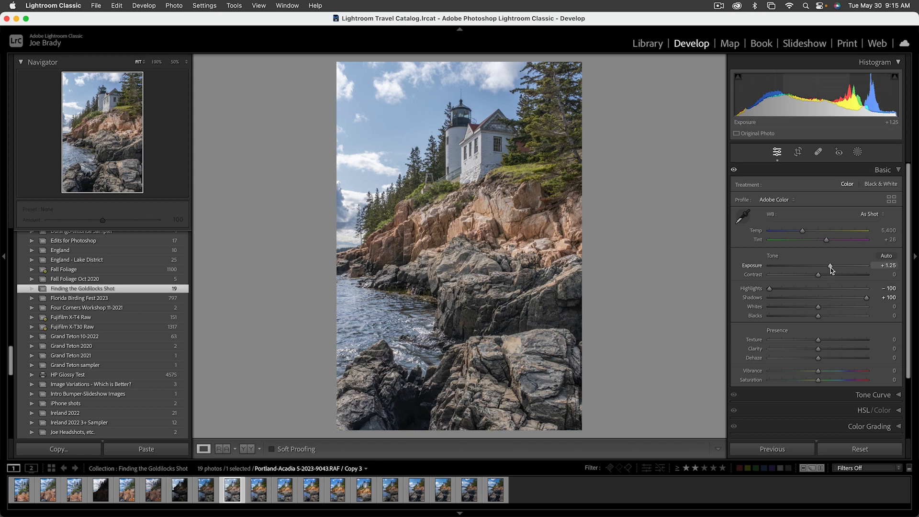
pyautogui.moveTo(832, 267); pyautogui.dragTo(831, 268)
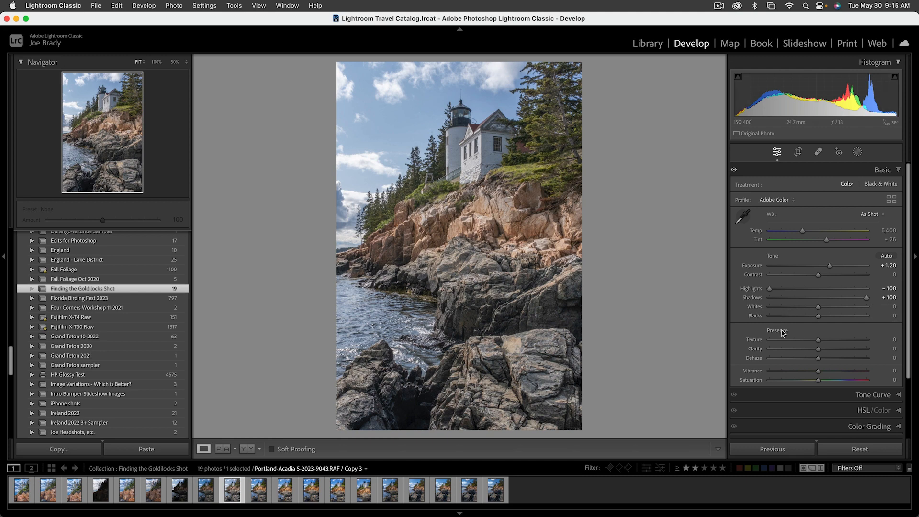
# Set the photo's presence adjustments to Texture +24, Clarity +15, Dehaze +5, Vibrance +45 and Saturation +26.
pyautogui.click(830, 340)
pyautogui.click(825, 349)
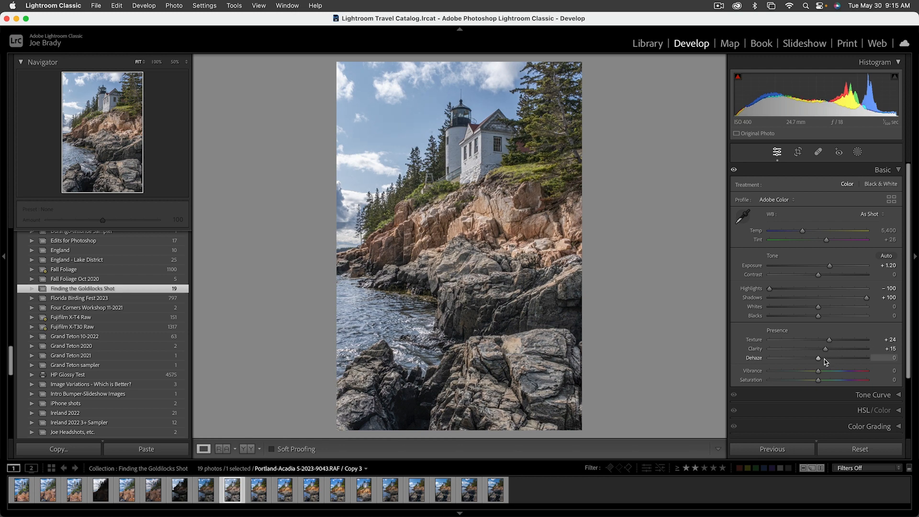
pyautogui.moveTo(820, 359); pyautogui.dragTo(822, 359)
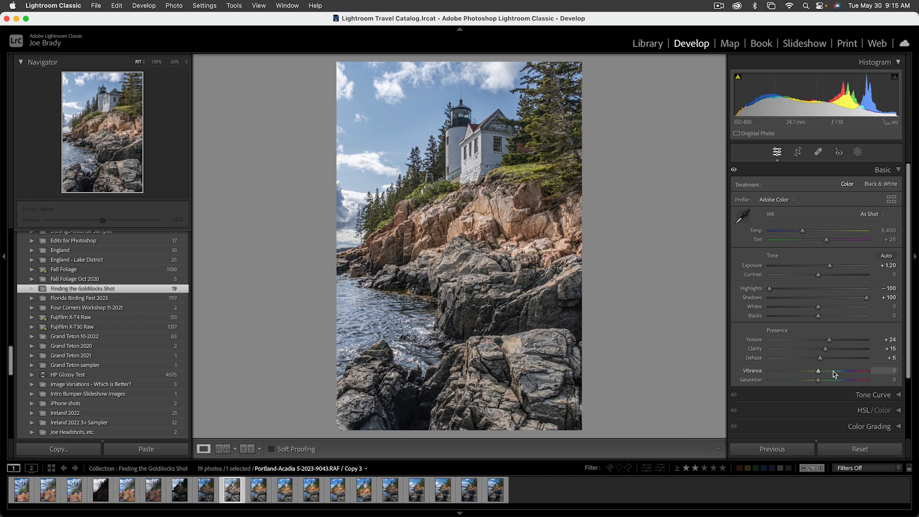
pyautogui.click(835, 372)
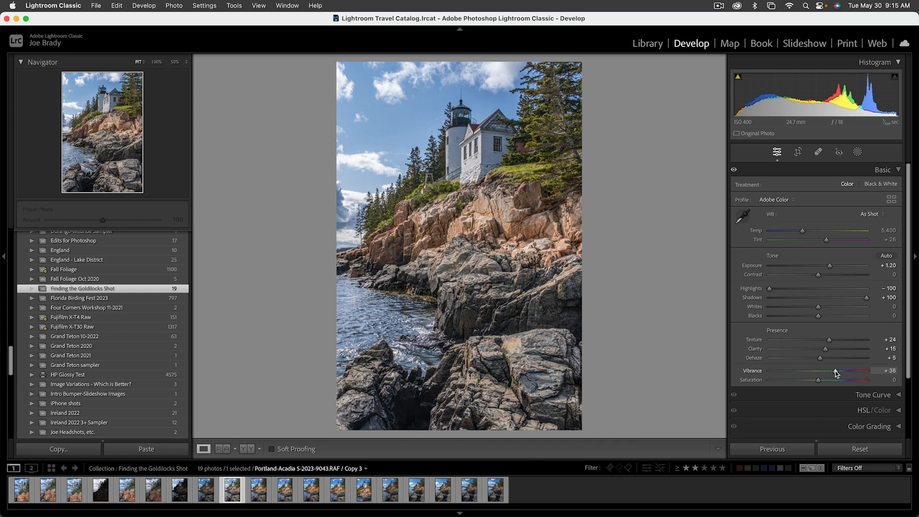
pyautogui.moveTo(835, 371); pyautogui.dragTo(840, 370)
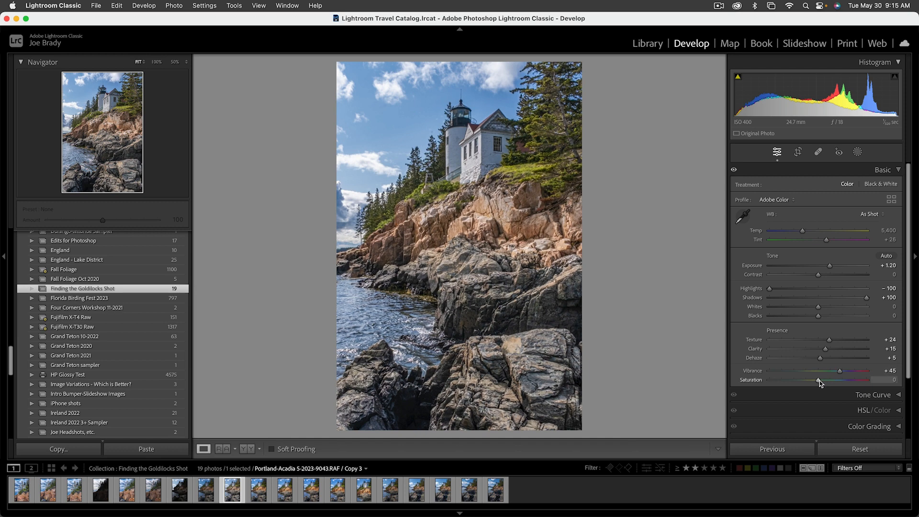
pyautogui.moveTo(822, 381); pyautogui.dragTo(832, 379)
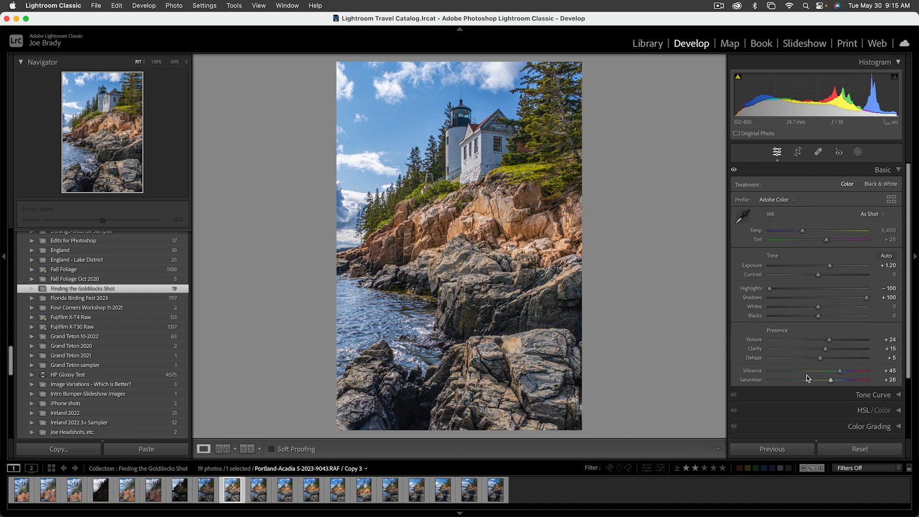
# Create a virtual copy of the edited photo, reset all adjustments on the source photo Copy 3, and reselect the edited copy for comparison.
pyautogui.press('super+apostrophe')
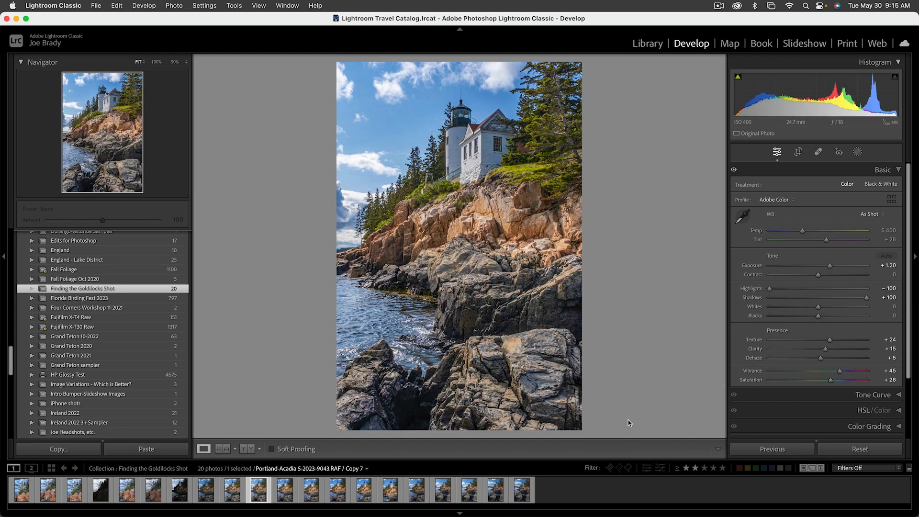
pyautogui.press('Left')
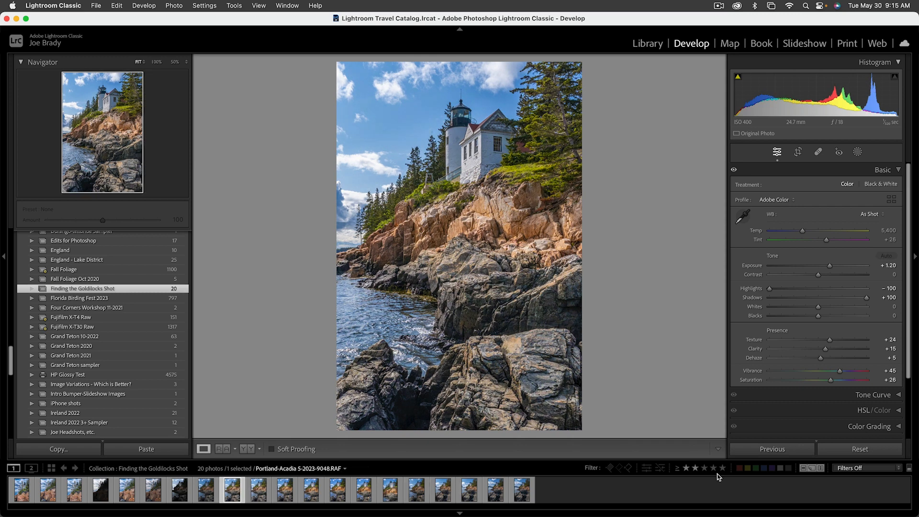
pyautogui.click(842, 452)
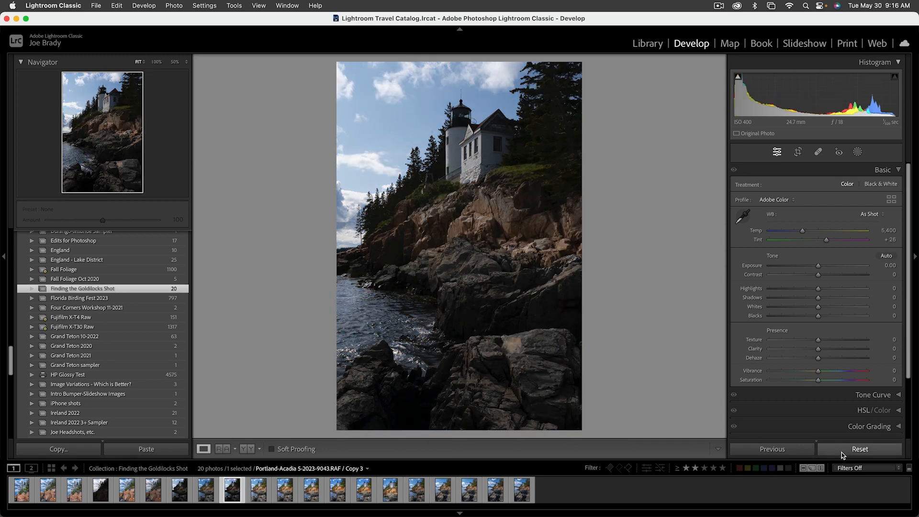
pyautogui.press('Right')
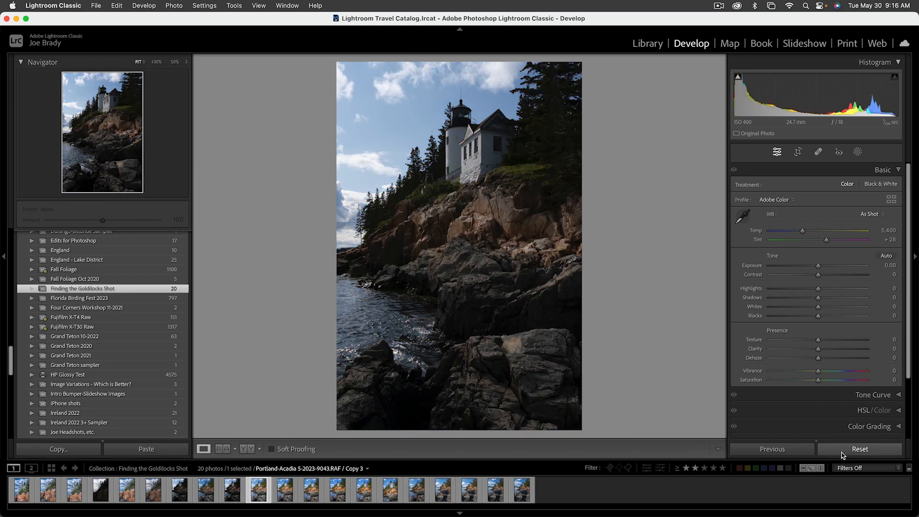
pyautogui.press('Left')
pyautogui.press('Right')
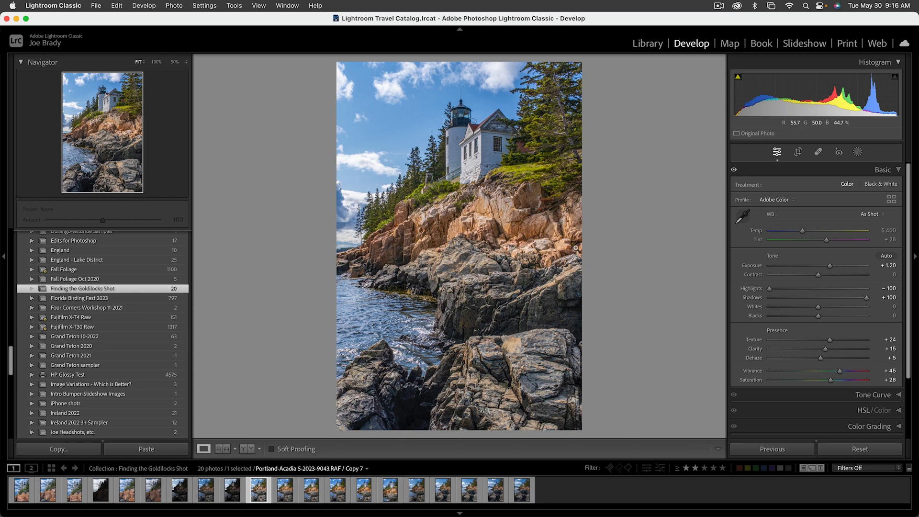
# Create a brush mask with Auto Mask enabled and paint it over the sunlit orange cliff below the lighthouse.
pyautogui.click(857, 152)
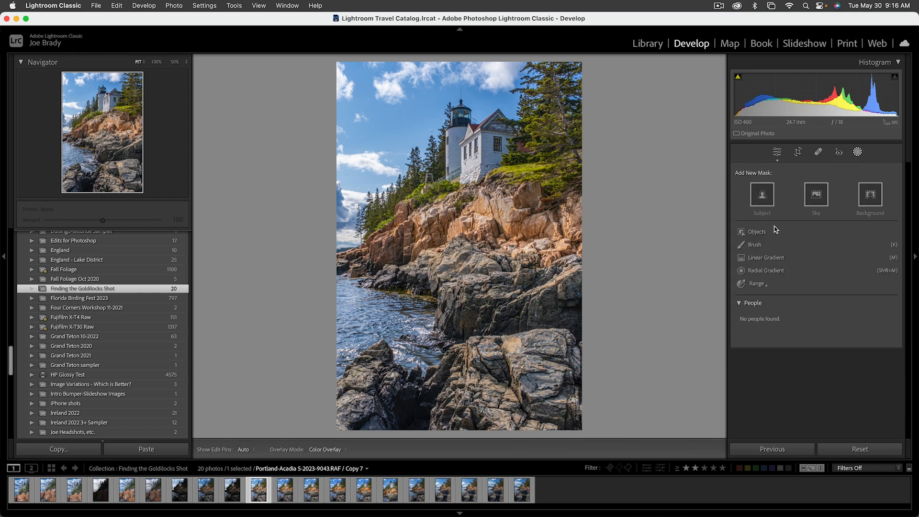
pyautogui.click(760, 246)
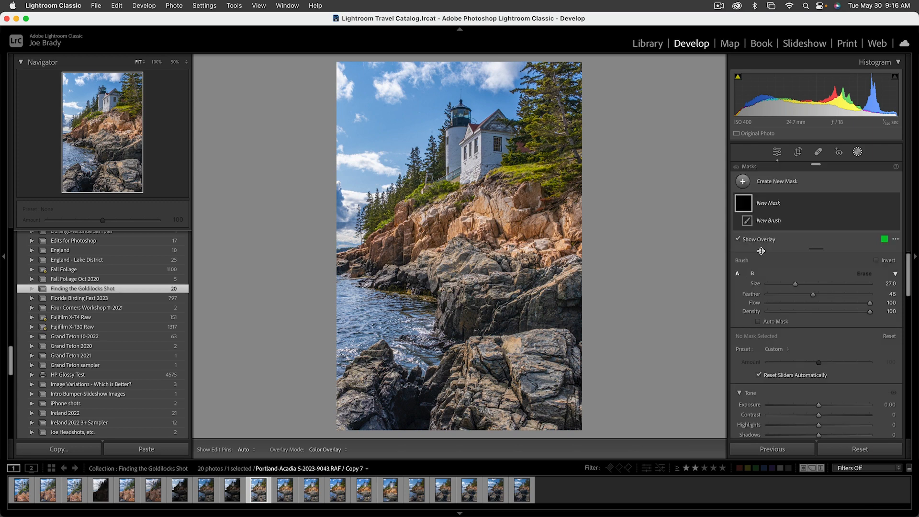
pyautogui.click(759, 322)
pyautogui.moveTo(570, 235)
pyautogui.mouseDown()
pyautogui.moveTo(469, 206)
pyautogui.moveTo(433, 230)
pyautogui.moveTo(383, 239)
pyautogui.moveTo(366, 266)
pyautogui.mouseUp()
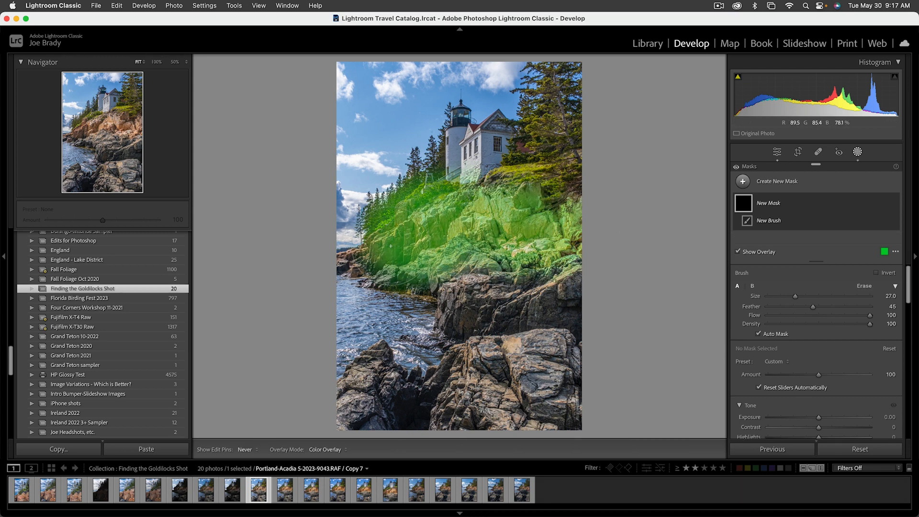
# Hide the mask overlay and warm the masked cliff by setting its Temp to 12.
pyautogui.scroll(-5, 815, 329)
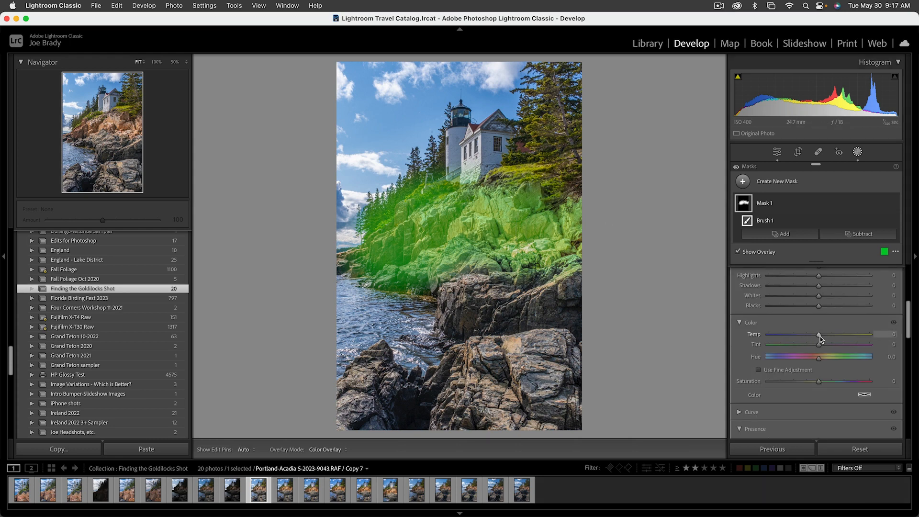
pyautogui.press('o')
pyautogui.moveTo(821, 336); pyautogui.dragTo(826, 335)
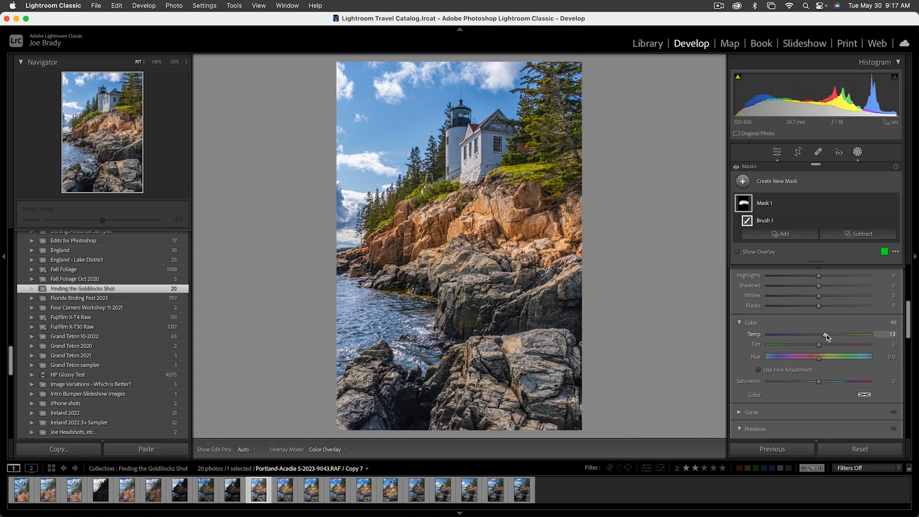
pyautogui.moveTo(827, 335); pyautogui.dragTo(825, 335)
# Create a second brush mask and paint it over the grass, the trees beside the house and the shrubs along the cliff top.
pyautogui.click(791, 181)
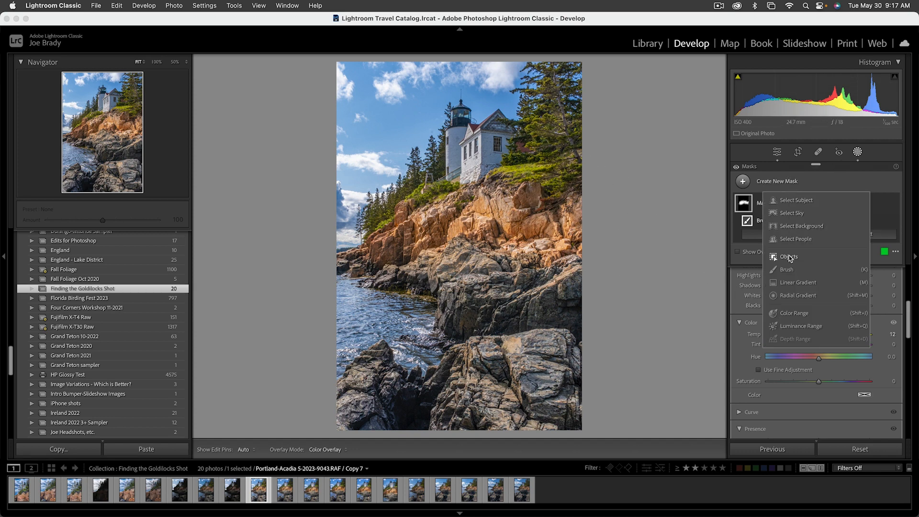
pyautogui.click(788, 270)
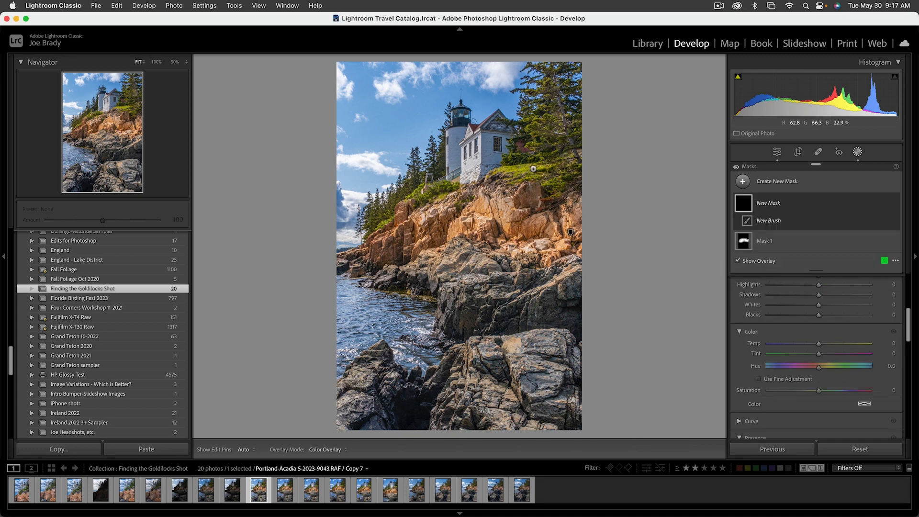
pyautogui.moveTo(534, 168)
pyautogui.mouseDown()
pyautogui.moveTo(553, 181)
pyautogui.moveTo(568, 174)
pyautogui.moveTo(563, 141)
pyautogui.moveTo(554, 146)
pyautogui.moveTo(567, 110)
pyautogui.mouseUp()
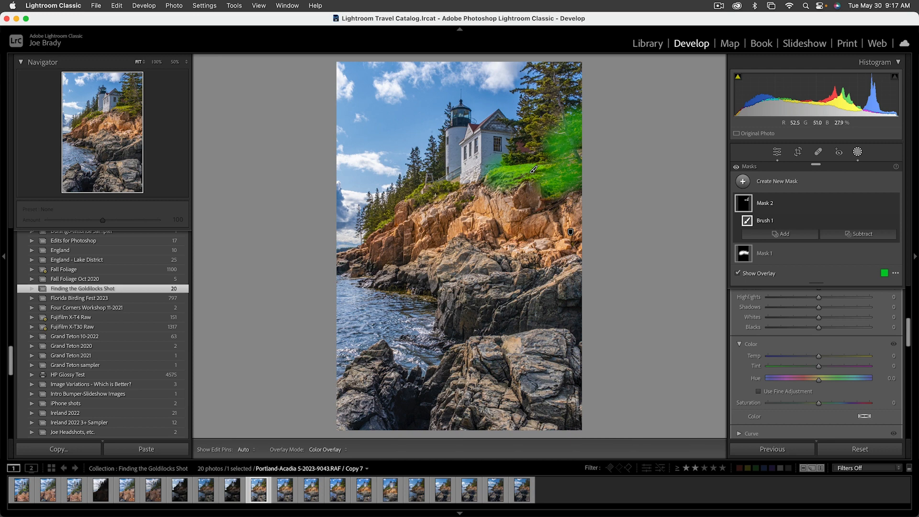
pyautogui.moveTo(459, 196)
pyautogui.mouseDown()
pyautogui.moveTo(419, 189)
pyautogui.moveTo(385, 224)
pyautogui.moveTo(374, 216)
pyautogui.moveTo(397, 198)
pyautogui.mouseUp()
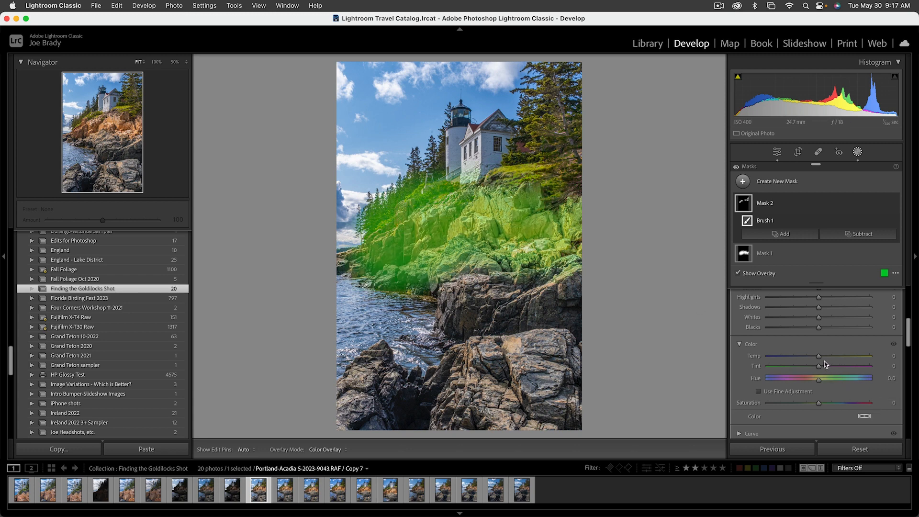
# Hide the overlay and set the vegetation mask to Temp -14, Saturation -9 and Exposure -0.16.
pyautogui.press('o')
pyautogui.moveTo(823, 356); pyautogui.dragTo(816, 356)
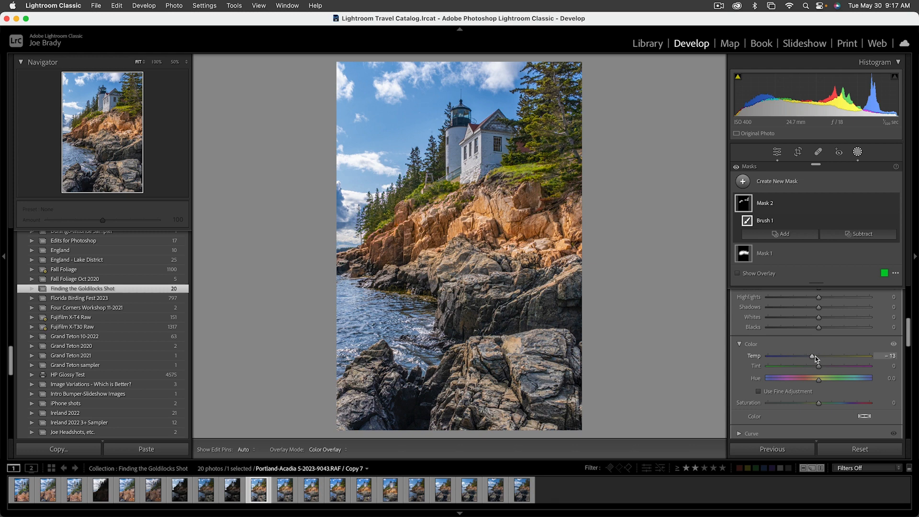
pyautogui.moveTo(815, 356); pyautogui.dragTo(815, 356)
pyautogui.moveTo(820, 403); pyautogui.dragTo(814, 405)
pyautogui.scroll(2, 829, 324)
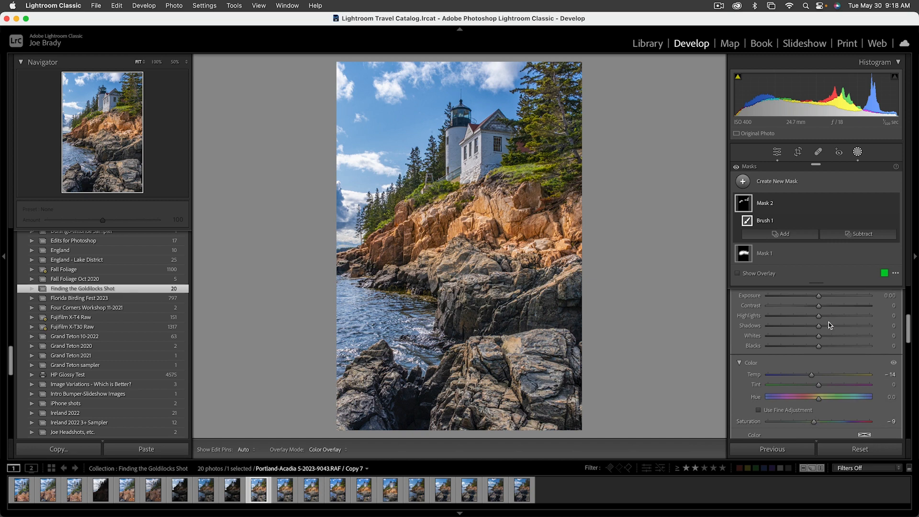
pyautogui.scroll(3, 829, 323)
pyautogui.moveTo(819, 326); pyautogui.dragTo(818, 328)
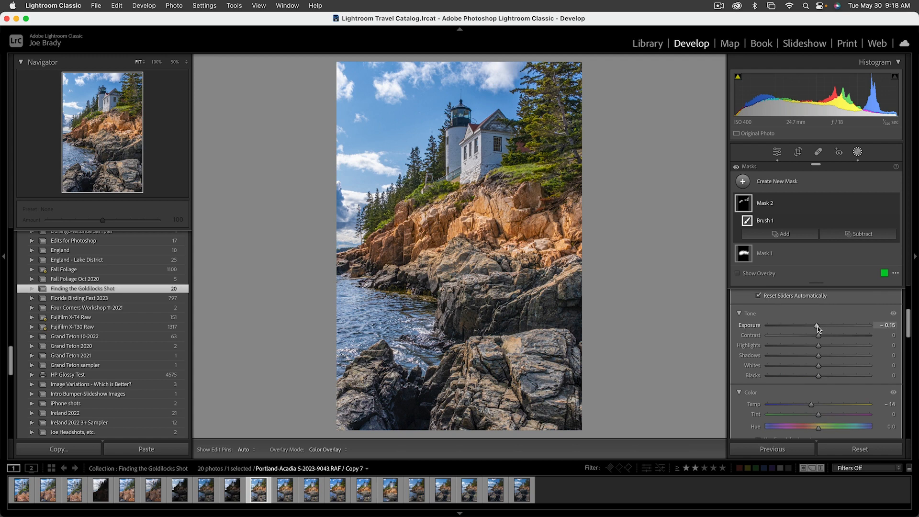
pyautogui.scroll(-1, 818, 330)
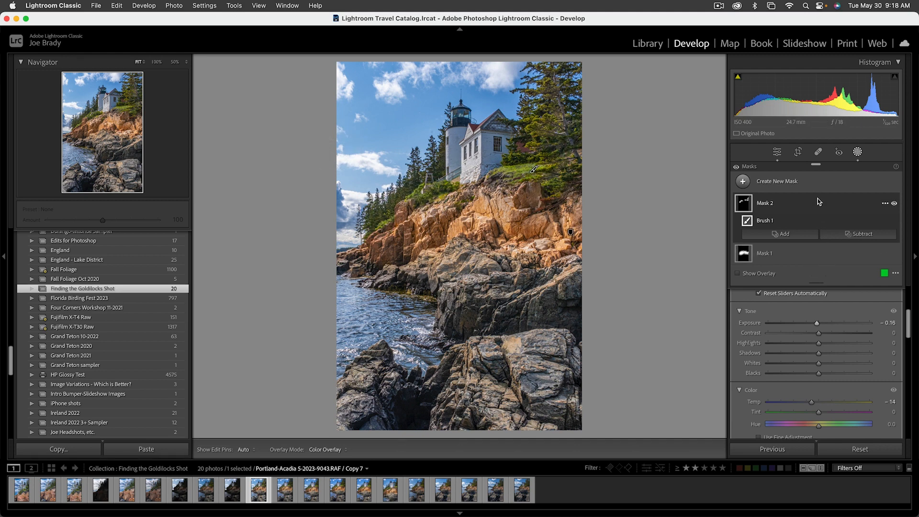
# Create a third brush mask and paint it over the white lighthouse tower and the house.
pyautogui.click(802, 185)
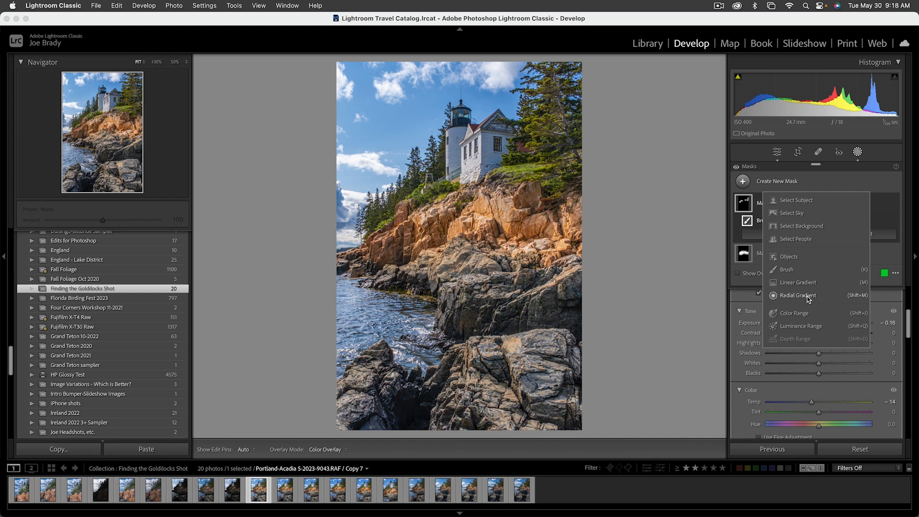
pyautogui.click(794, 272)
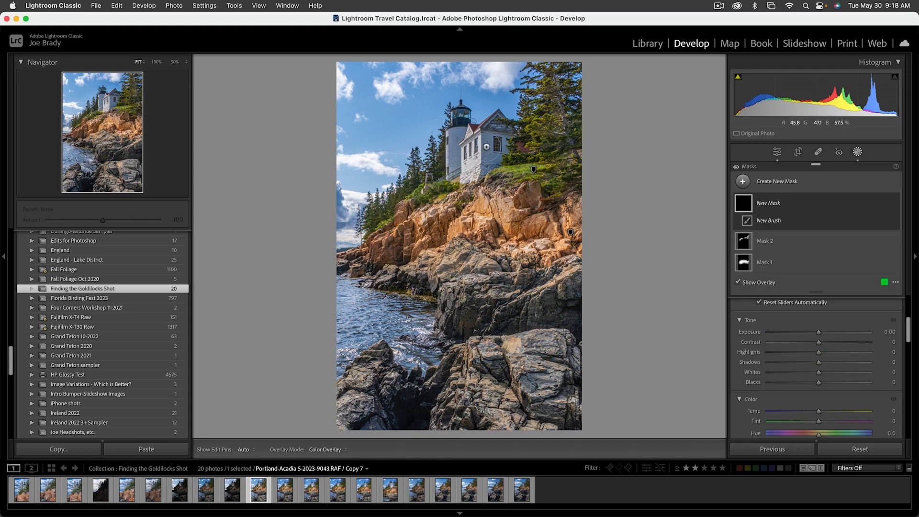
pyautogui.moveTo(498, 124)
pyautogui.mouseDown()
pyautogui.moveTo(488, 179)
pyautogui.moveTo(454, 139)
pyautogui.moveTo(462, 117)
pyautogui.moveTo(464, 157)
pyautogui.mouseUp()
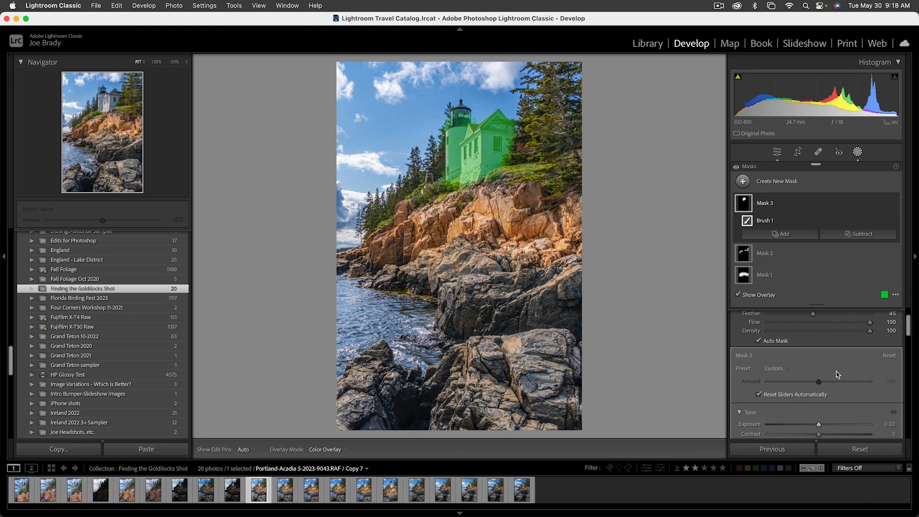
# Hide the mask overlay and warm the masked buildings by setting their Temp to 7.
pyautogui.scroll(-6, 836, 371)
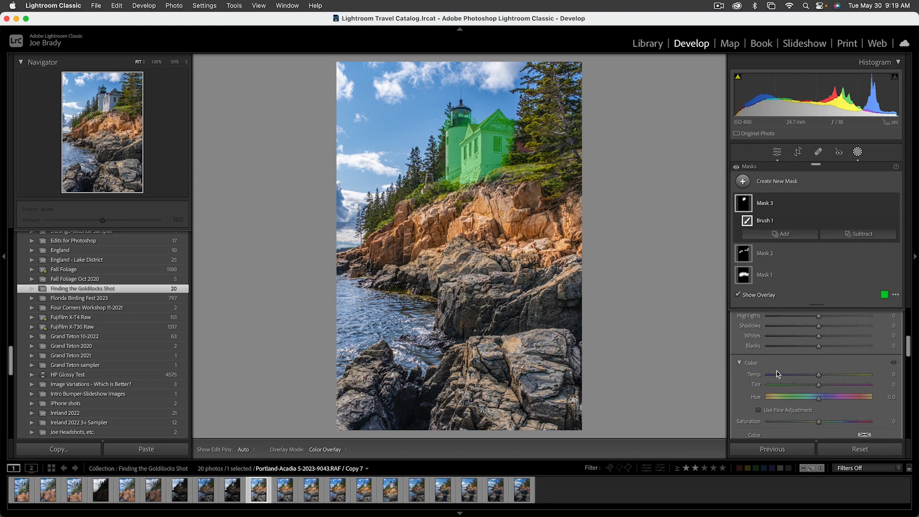
pyautogui.press('o')
pyautogui.moveTo(819, 377); pyautogui.dragTo(823, 376)
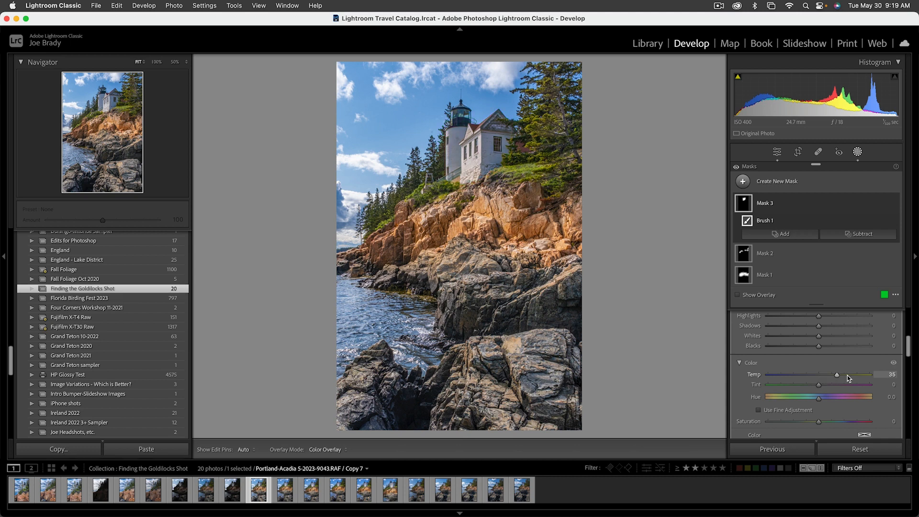
pyautogui.moveTo(848, 376); pyautogui.dragTo(819, 380)
# Adjust the building mask's Contrast and Clarity, raise its Saturation to about 24, and close the masking tool.
pyautogui.scroll(4, 836, 354)
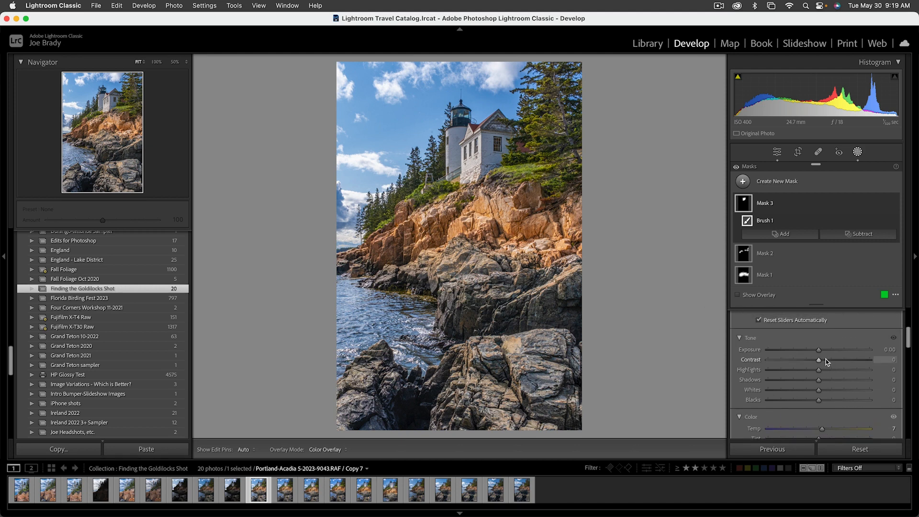
pyautogui.click(826, 359)
pyautogui.scroll(-6, 826, 378)
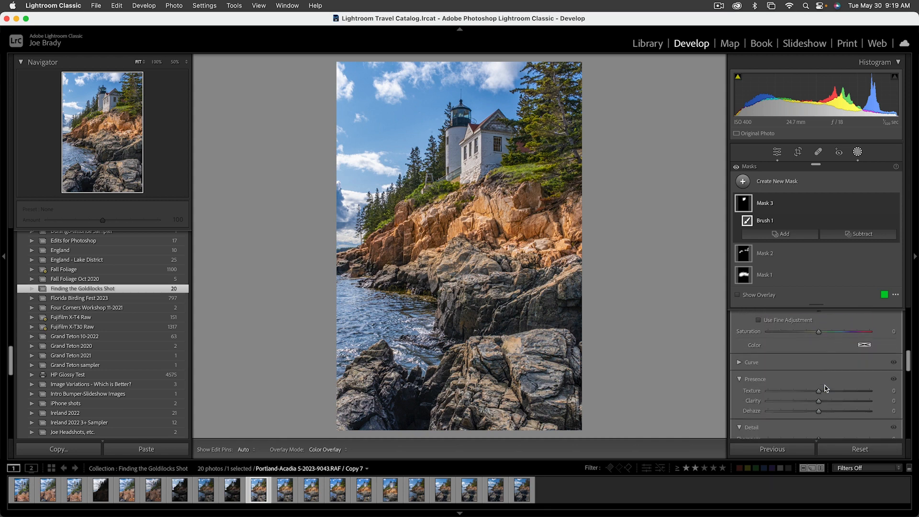
pyautogui.scroll(-2, 826, 386)
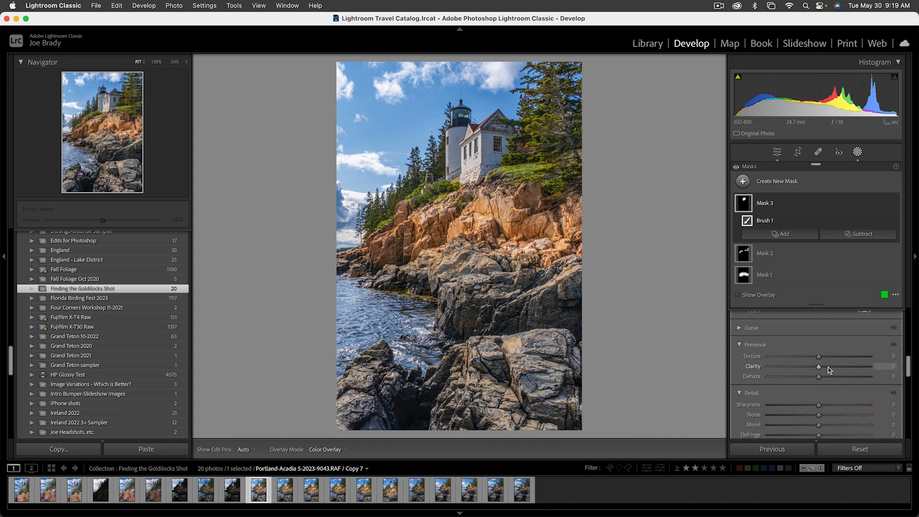
pyautogui.click(828, 367)
pyautogui.scroll(-5, 826, 392)
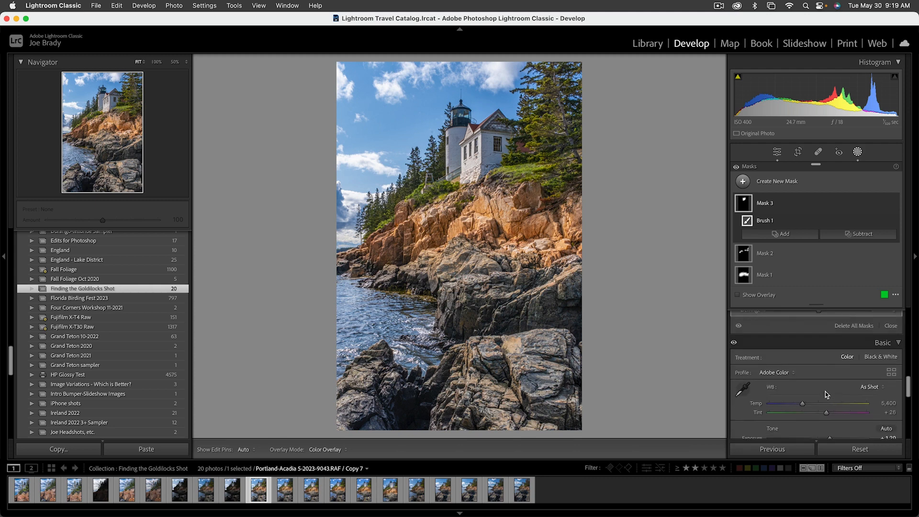
pyautogui.scroll(6, 826, 392)
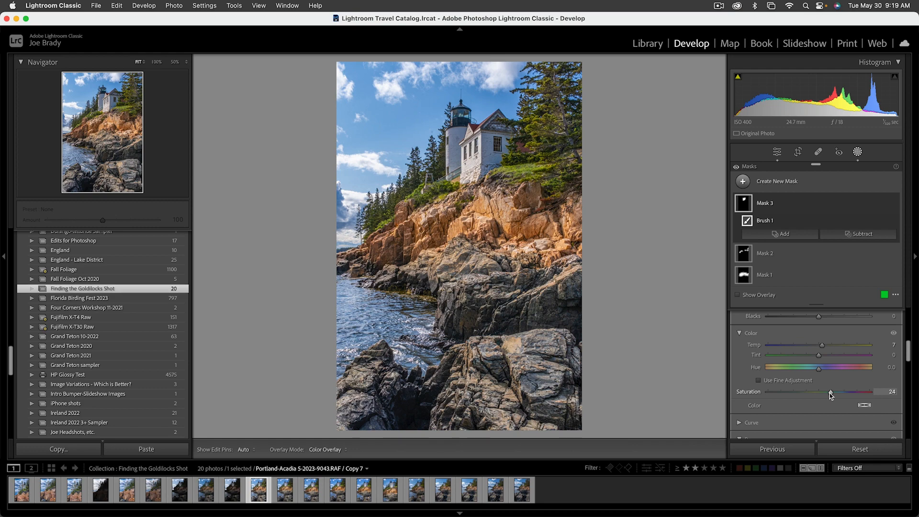
pyautogui.moveTo(830, 392); pyautogui.dragTo(829, 393)
pyautogui.hotkey('shift', 'w')
# Create a size 22 brush mask over the house's shaded gable end and erase the spill on the adjacent side-wall window.
pyautogui.press('z')
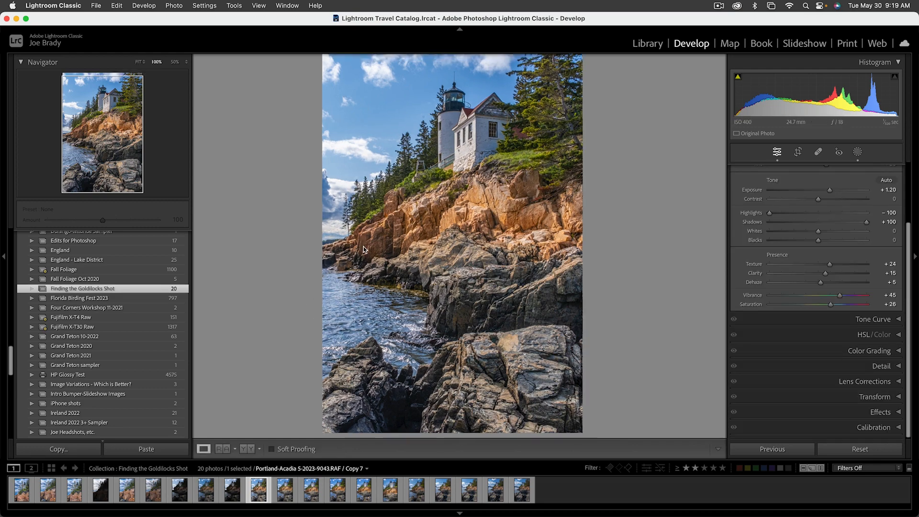
pyautogui.moveTo(125, 166); pyautogui.dragTo(109, 99)
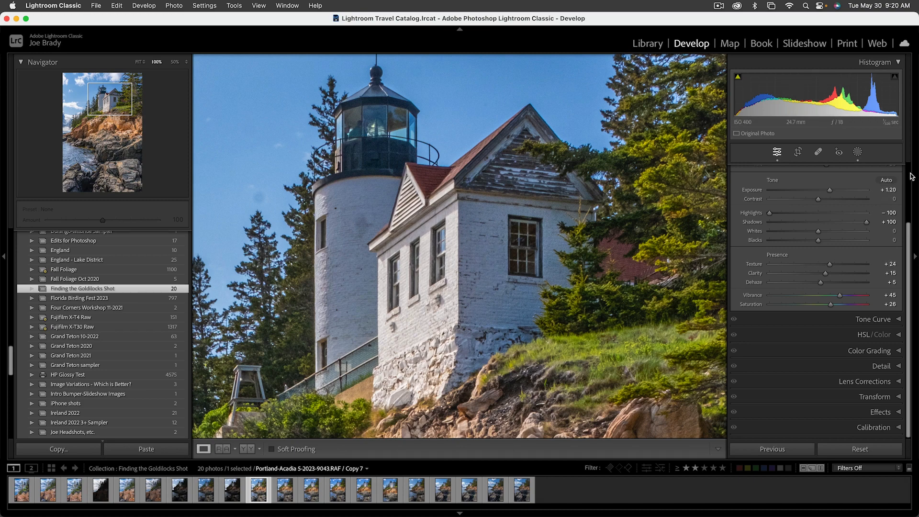
pyautogui.press('k')
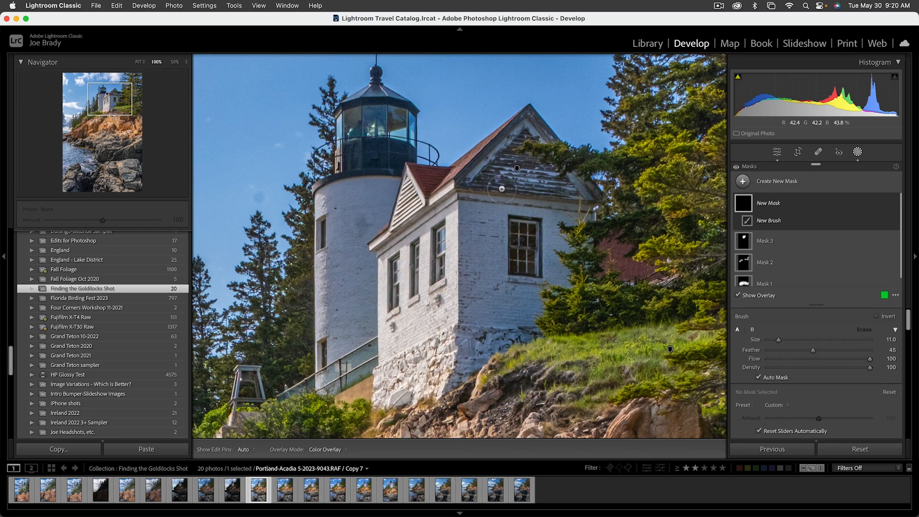
pyautogui.scroll(5, 496, 178)
pyautogui.moveTo(514, 136)
pyautogui.mouseDown()
pyautogui.moveTo(536, 191)
pyautogui.moveTo(556, 193)
pyautogui.moveTo(546, 284)
pyautogui.moveTo(464, 370)
pyautogui.moveTo(474, 209)
pyautogui.moveTo(484, 205)
pyautogui.moveTo(506, 276)
pyautogui.moveTo(524, 266)
pyautogui.moveTo(546, 212)
pyautogui.moveTo(547, 271)
pyautogui.moveTo(553, 232)
pyautogui.mouseUp()
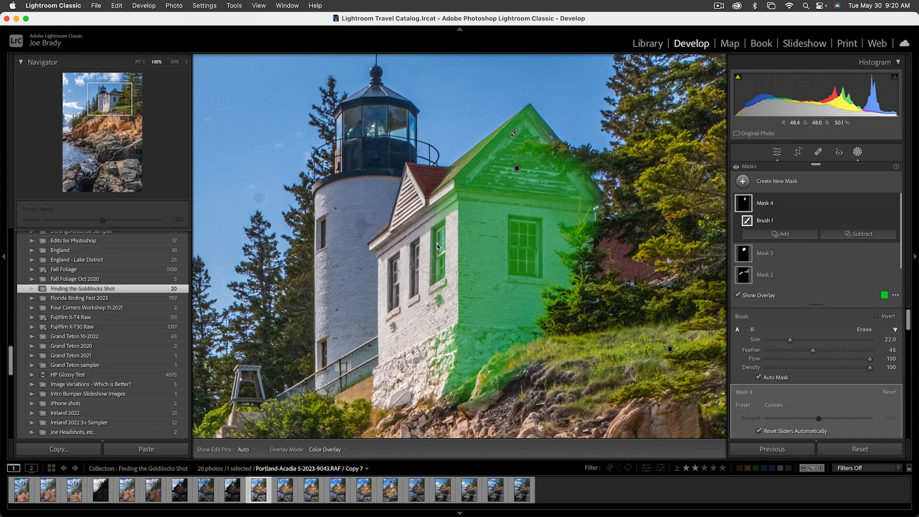
pyautogui.press('alt')
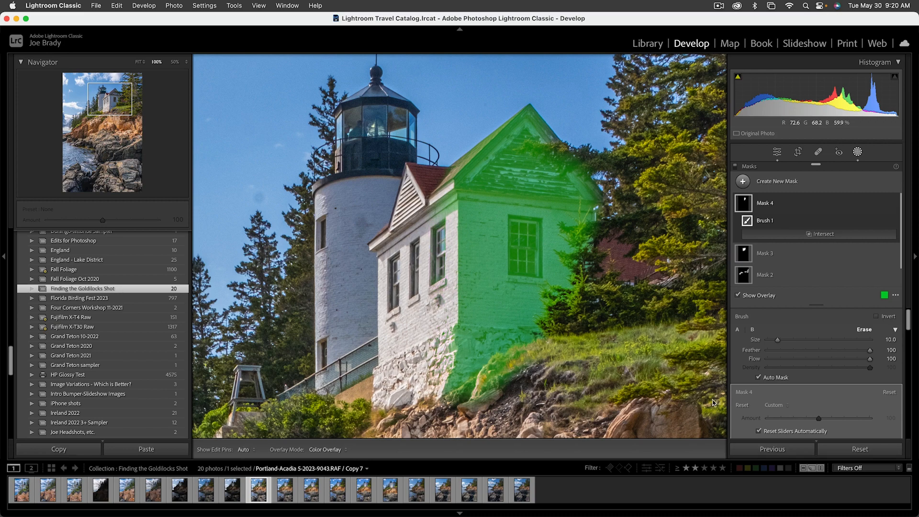
# Hide the overlay and set the gable-end mask to Contrast 22, Sharpness -52, Noise 57 and Clarity 16.
pyautogui.scroll(-3, 835, 328)
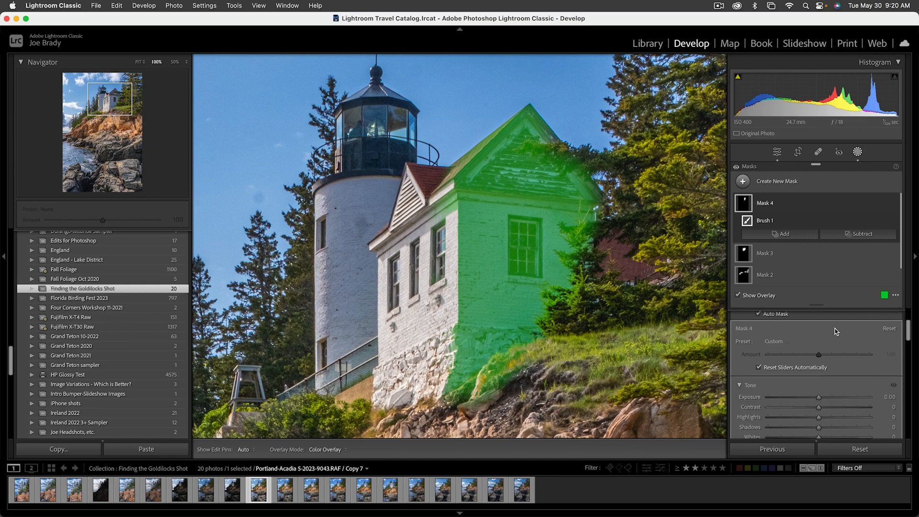
pyautogui.click(830, 384)
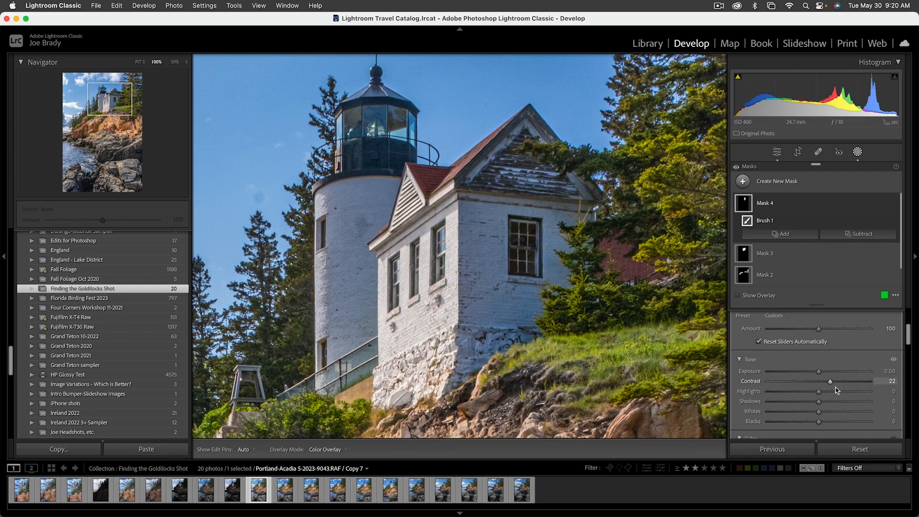
pyautogui.scroll(-3, 839, 385)
pyautogui.scroll(-5, 839, 386)
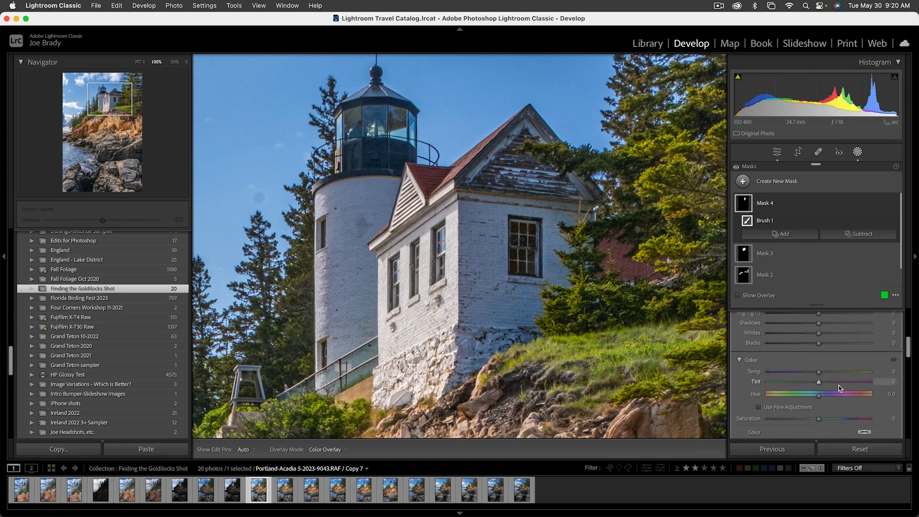
pyautogui.scroll(-3, 811, 381)
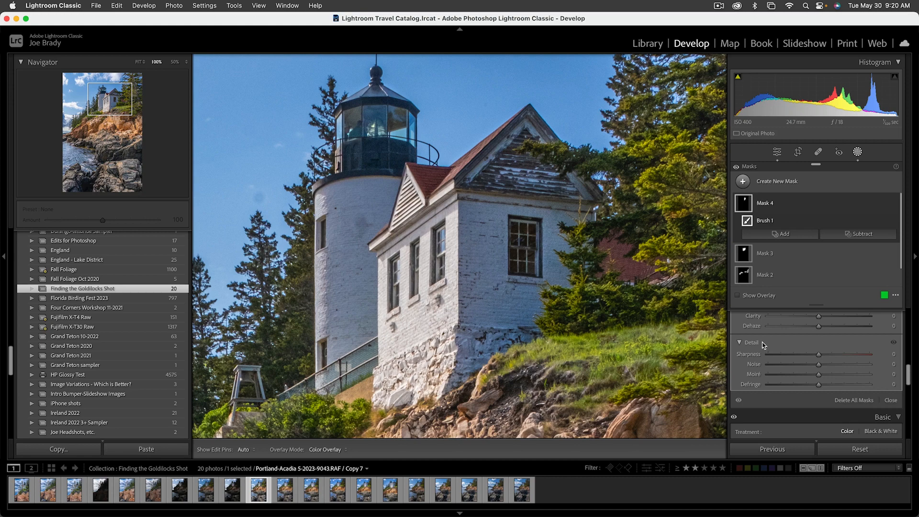
pyautogui.click(792, 355)
pyautogui.click(847, 364)
pyautogui.scroll(3, 846, 363)
pyautogui.click(827, 359)
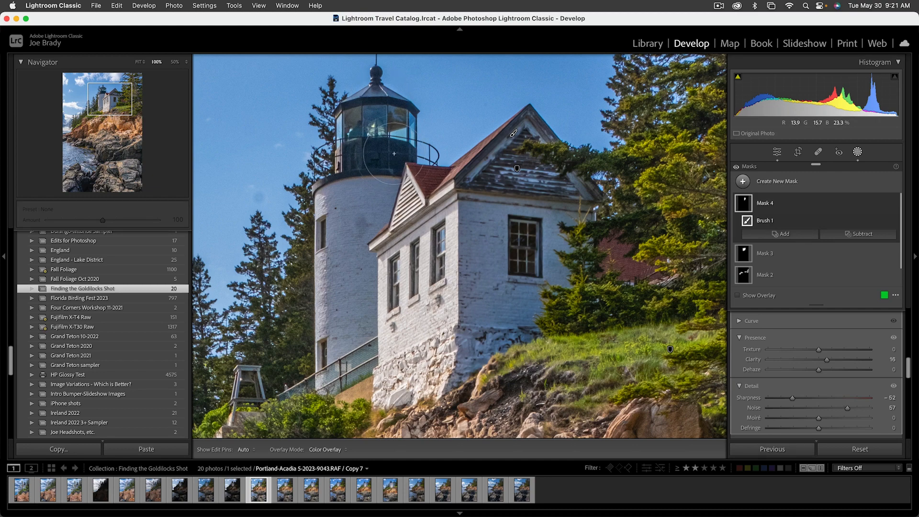
# Create another brush mask with a smaller brush and paint it over the lighthouse's dark lantern base, frame and domed roof.
pyautogui.press('k')
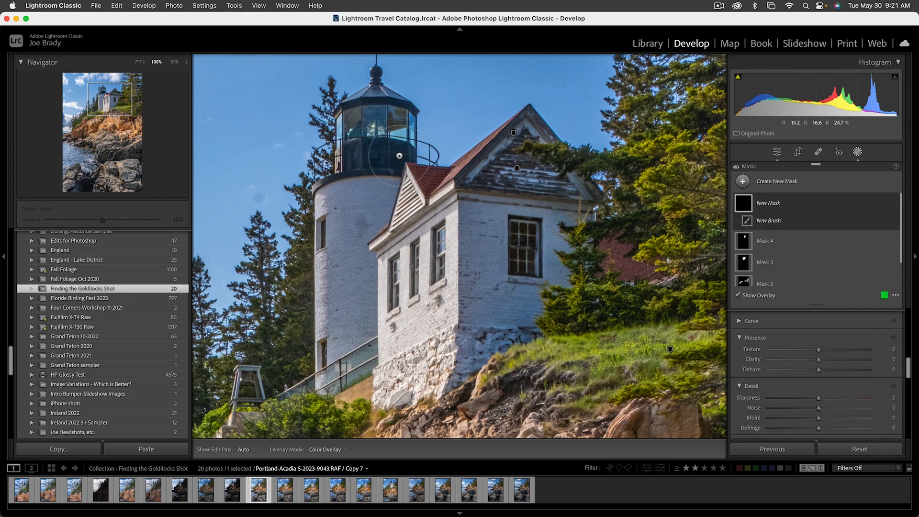
pyautogui.press('[')
pyautogui.press('[')
pyautogui.press('[')
pyautogui.moveTo(410, 153)
pyautogui.mouseDown()
pyautogui.moveTo(359, 152)
pyautogui.moveTo(353, 159)
pyautogui.moveTo(396, 164)
pyautogui.moveTo(344, 173)
pyautogui.mouseUp()
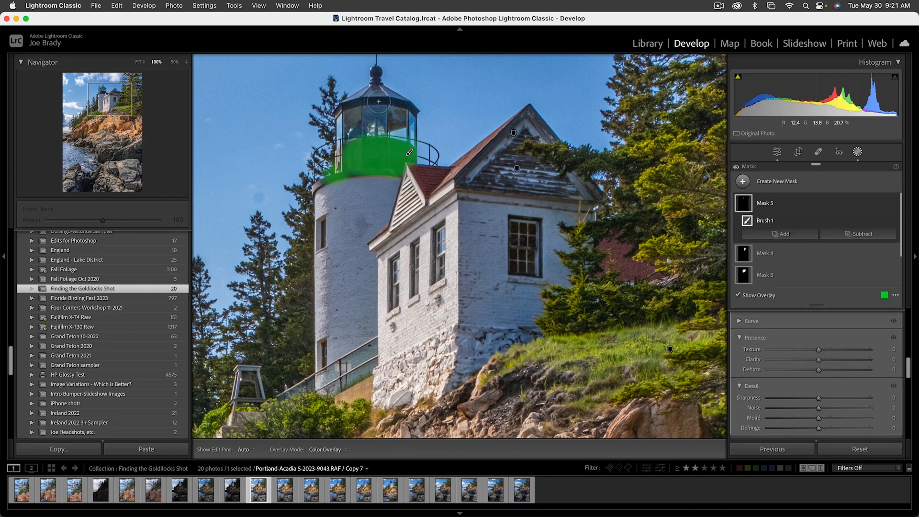
pyautogui.moveTo(377, 102)
pyautogui.mouseDown()
pyautogui.moveTo(409, 114)
pyautogui.moveTo(377, 76)
pyautogui.moveTo(355, 105)
pyautogui.mouseUp()
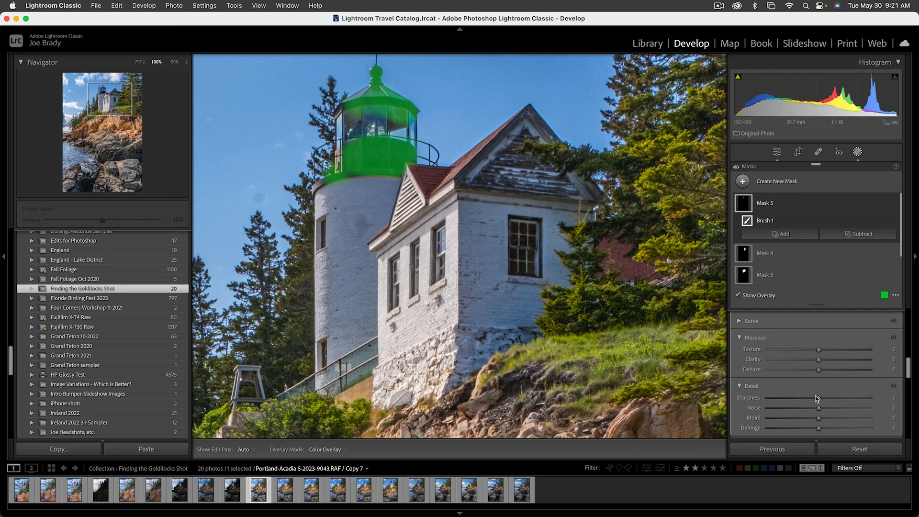
# Set the lantern mask to Exposure -0.54, Sharpness -50 and Noise 54, and close masking with the whole photo in view.
pyautogui.scroll(10, 814, 394)
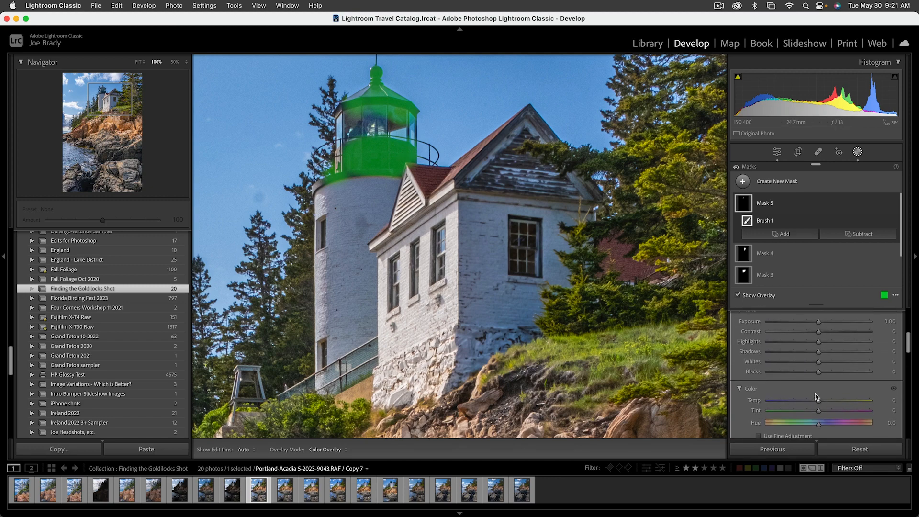
pyautogui.scroll(1, 815, 395)
pyautogui.moveTo(819, 410); pyautogui.dragTo(812, 410)
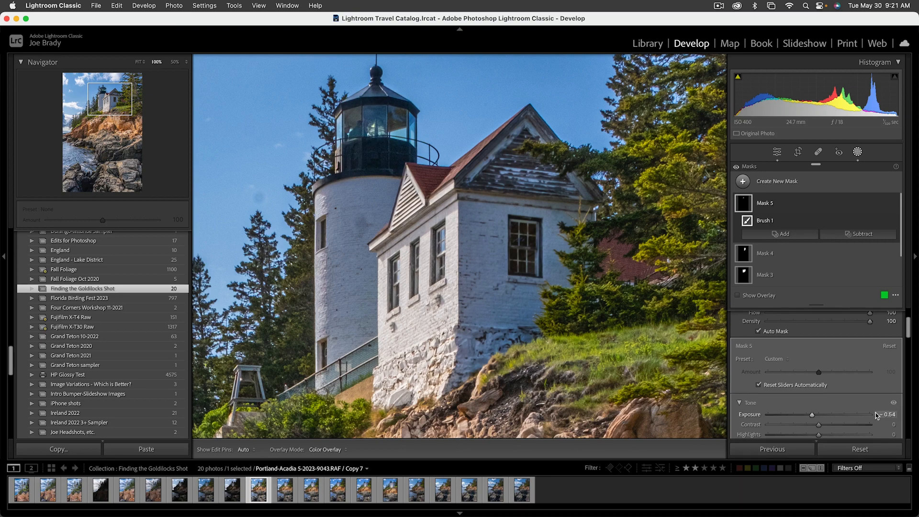
pyautogui.scroll(-6, 850, 403)
pyautogui.scroll(-4, 849, 403)
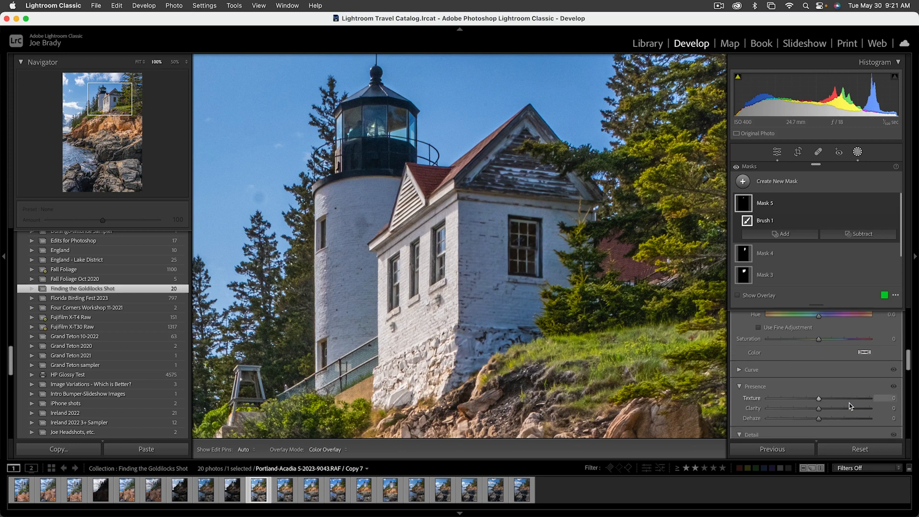
pyautogui.click(794, 367)
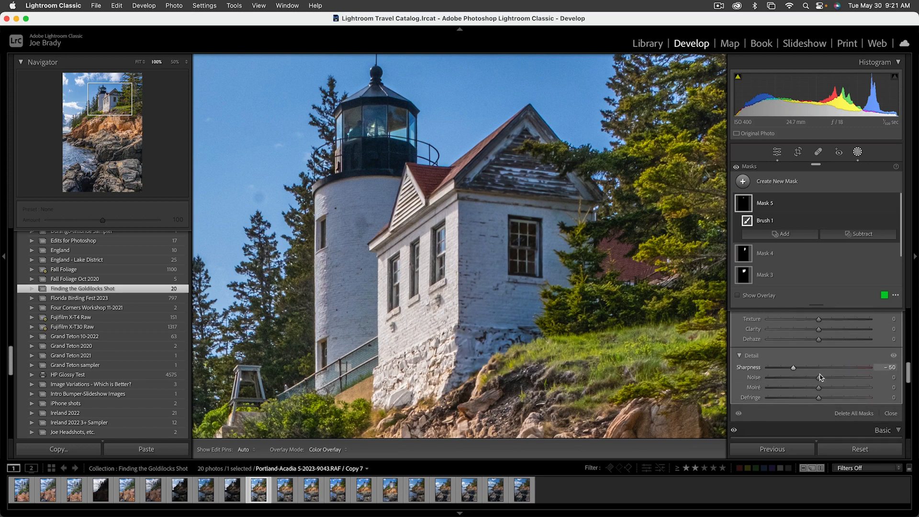
pyautogui.click(846, 377)
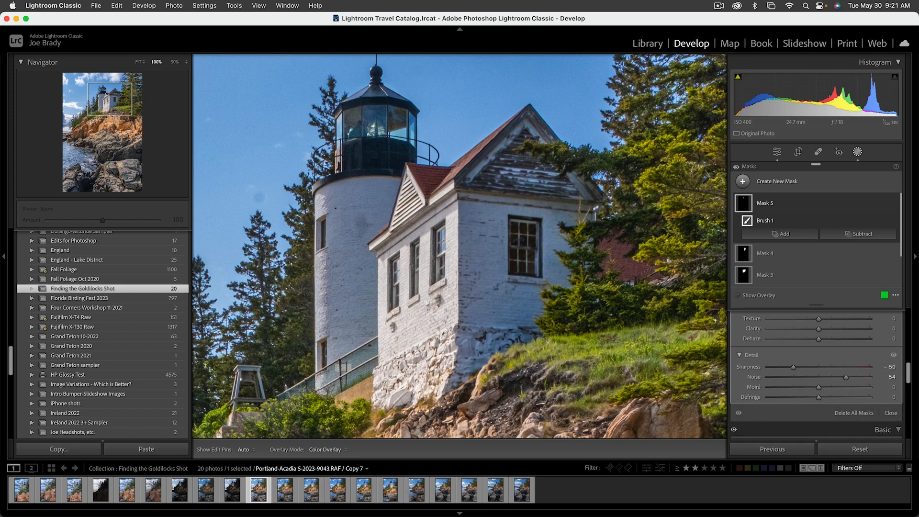
pyautogui.hotkey('shift', 'w')
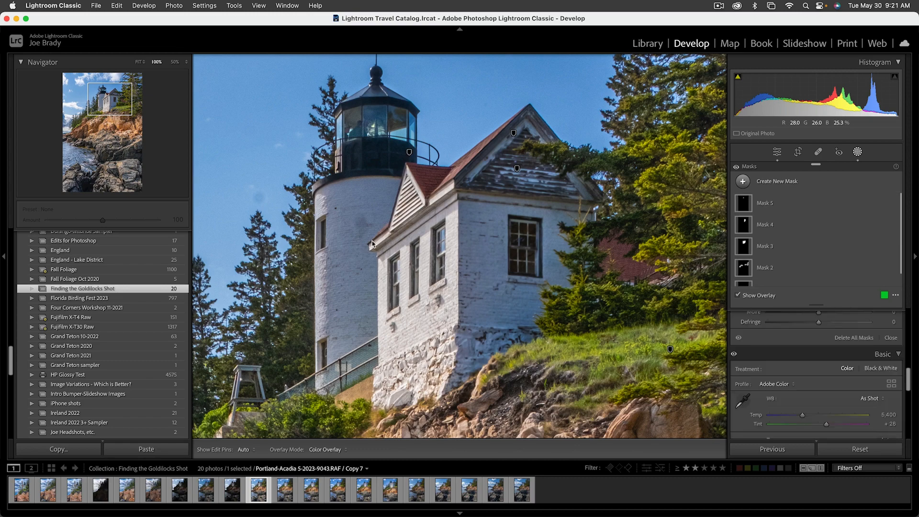
pyautogui.click(372, 243)
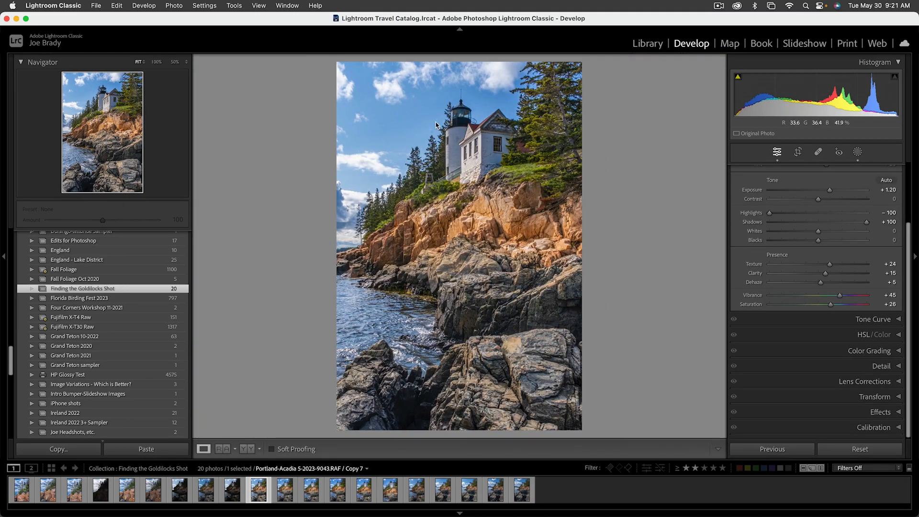
# Activate the Heal tool and examine the sky around the lighthouse for dust spots at 100% using Visualize Spots.
pyautogui.click(819, 152)
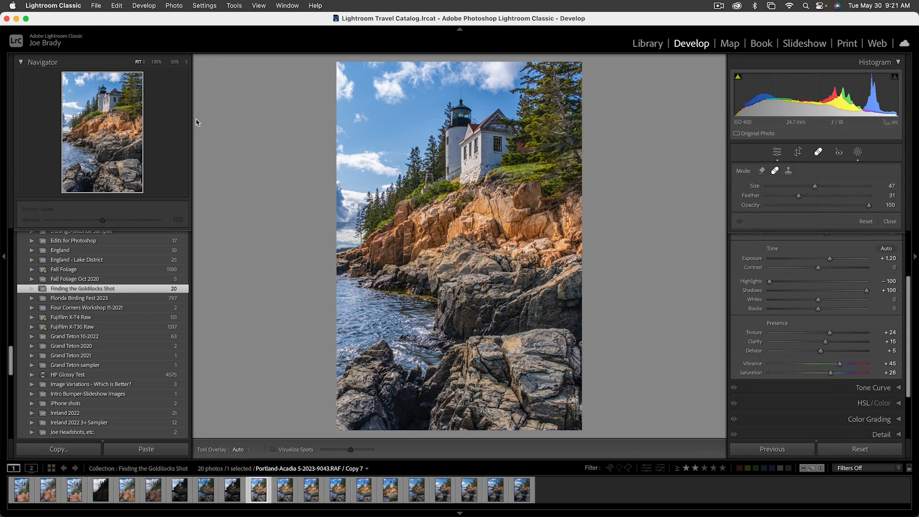
pyautogui.press('a')
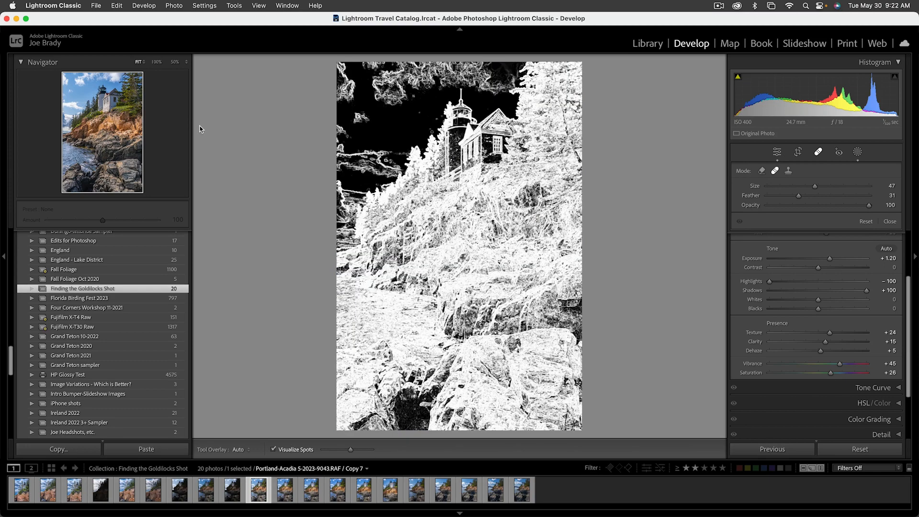
pyautogui.click(175, 62)
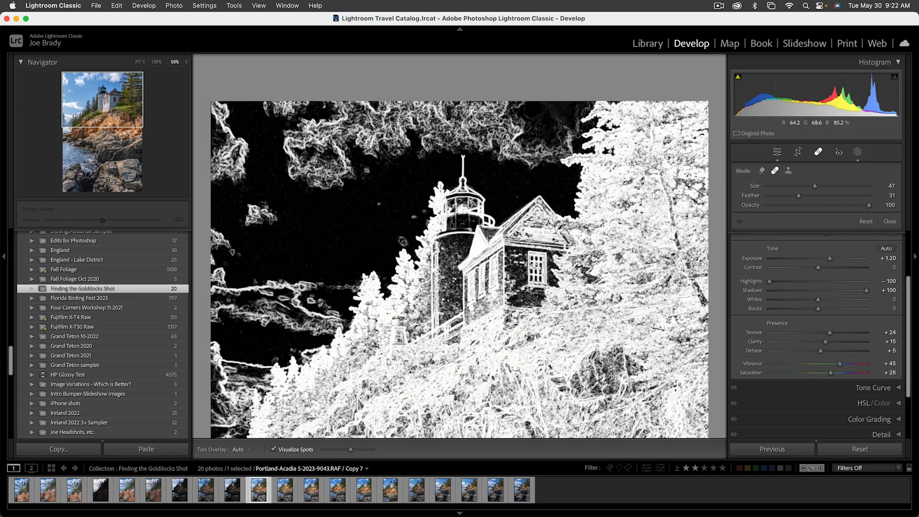
pyautogui.click(156, 62)
pyautogui.moveTo(118, 102); pyautogui.dragTo(99, 93)
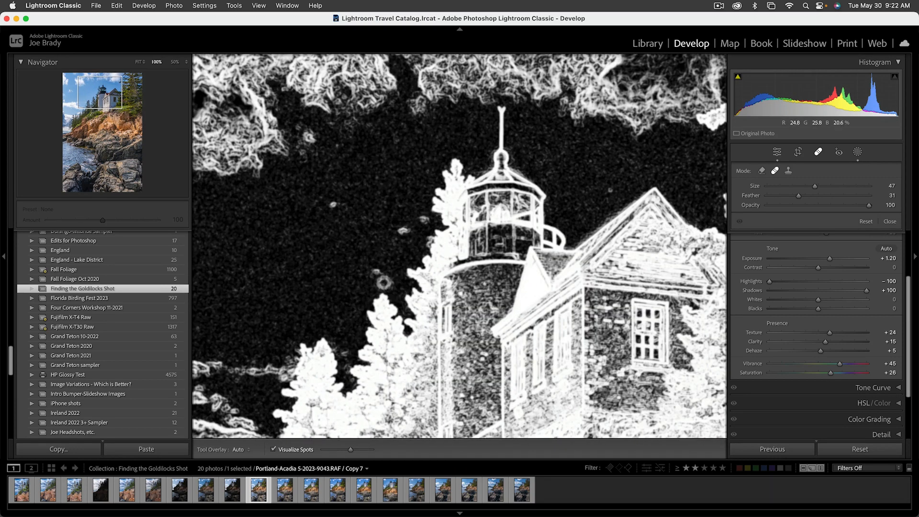
pyautogui.press('a')
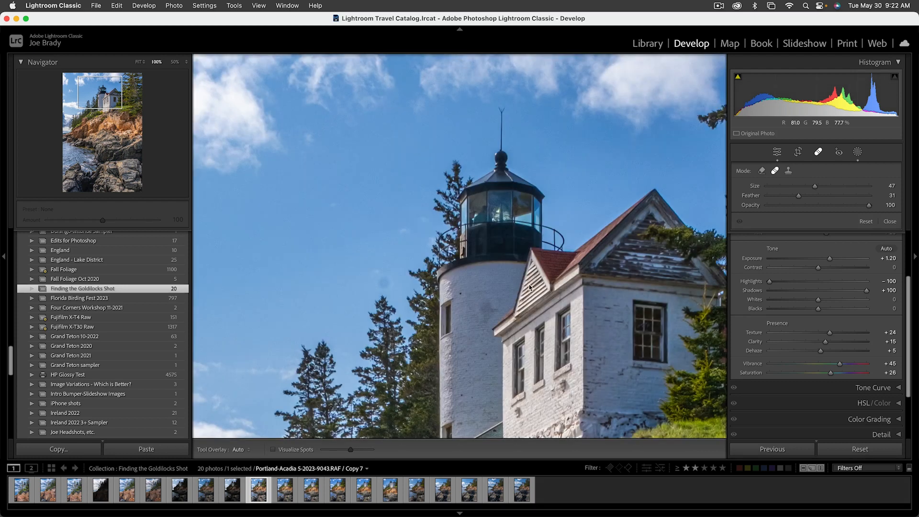
# Show Visualize Spots, heal the dust spot above the treetop beside the lighthouse with a size 52 brush, and hide the visualization.
pyautogui.press('a')
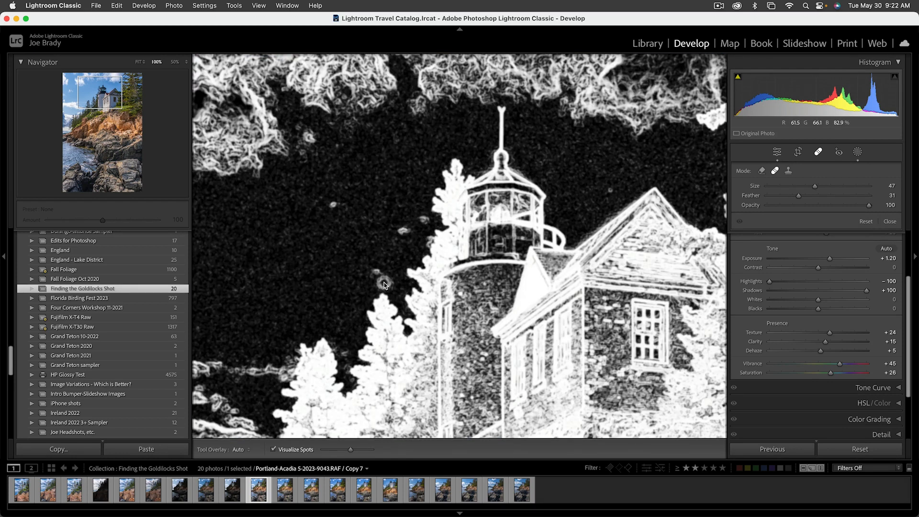
pyautogui.press(']')
pyautogui.click(384, 284)
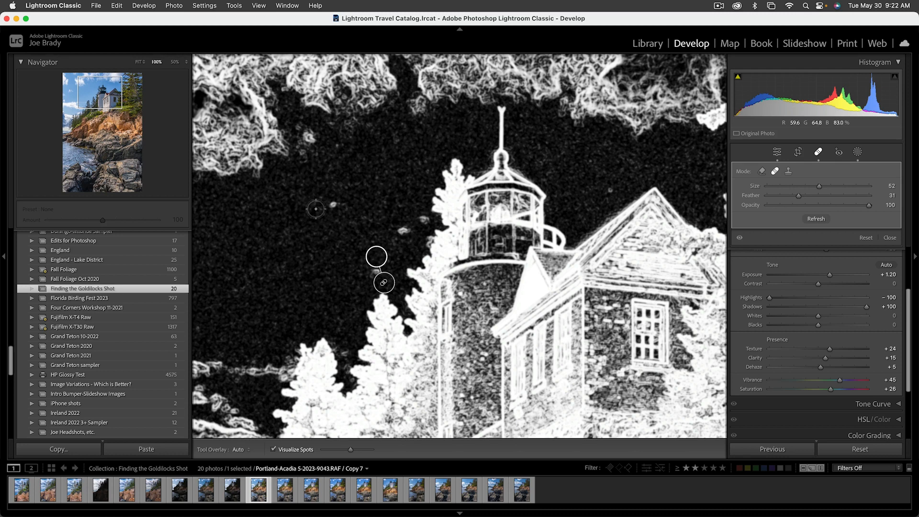
pyautogui.press('a')
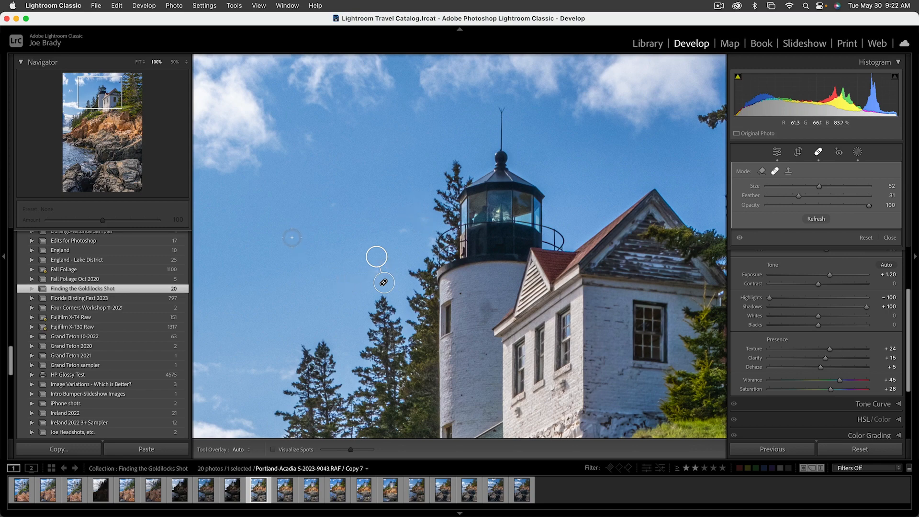
# Heal two more dust spots in the open sky between the clouds, and close the Heal tool with the whole photo in view.
pyautogui.moveTo(109, 89); pyautogui.dragTo(78, 89)
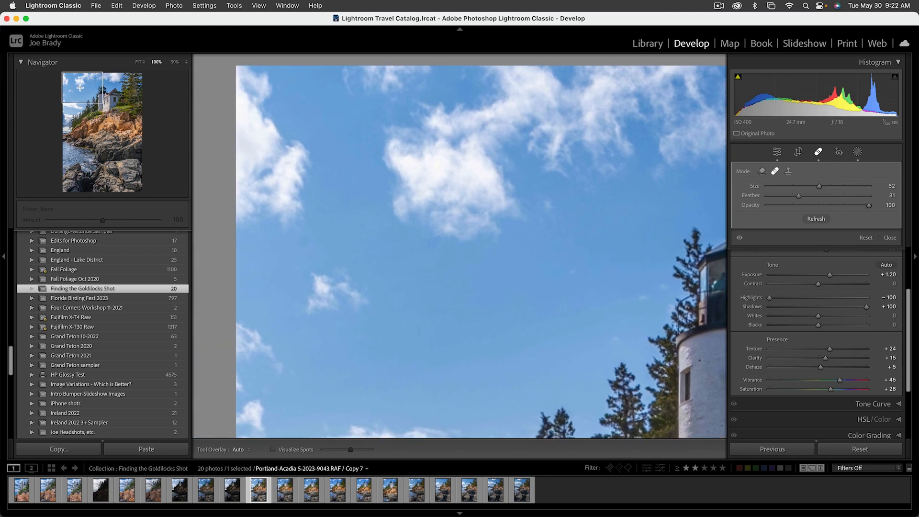
pyautogui.click(306, 234)
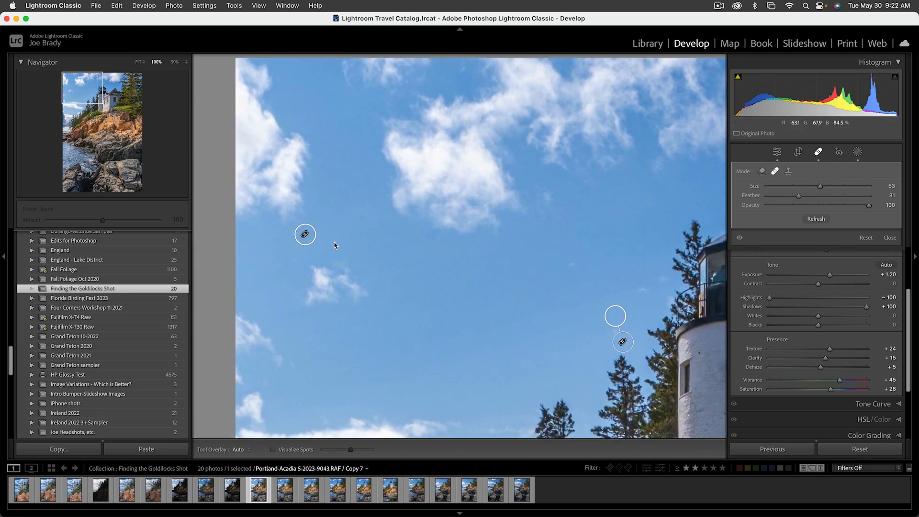
pyautogui.click(434, 238)
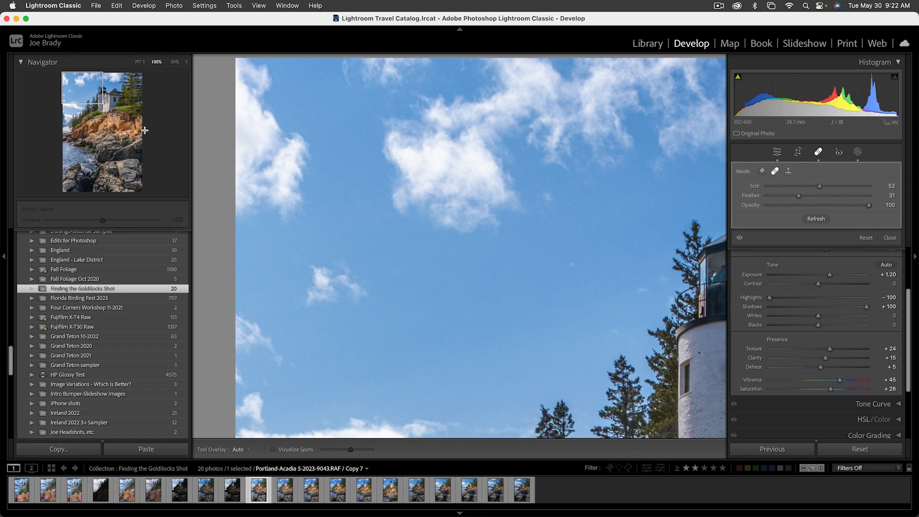
pyautogui.moveTo(86, 91)
pyautogui.mouseDown()
pyautogui.moveTo(81, 109)
pyautogui.moveTo(115, 84)
pyautogui.moveTo(84, 93)
pyautogui.mouseUp()
pyautogui.press('q')
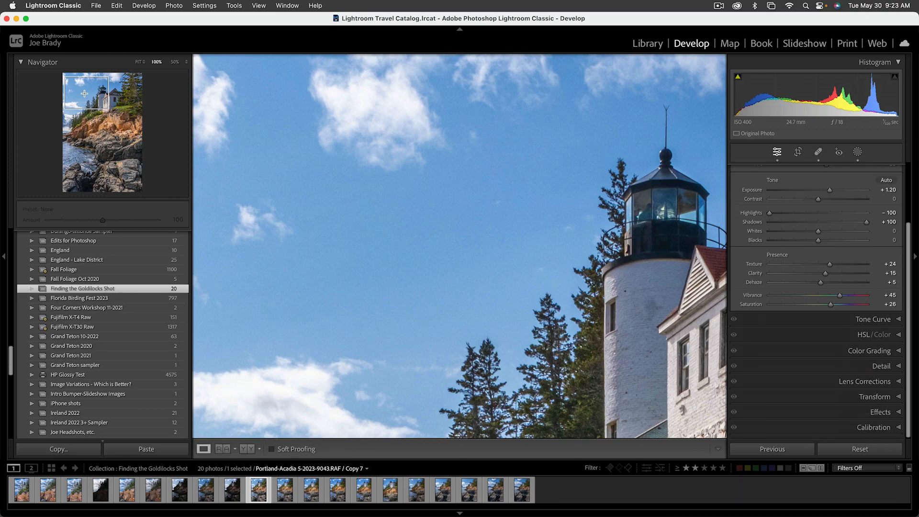
pyautogui.click(211, 94)
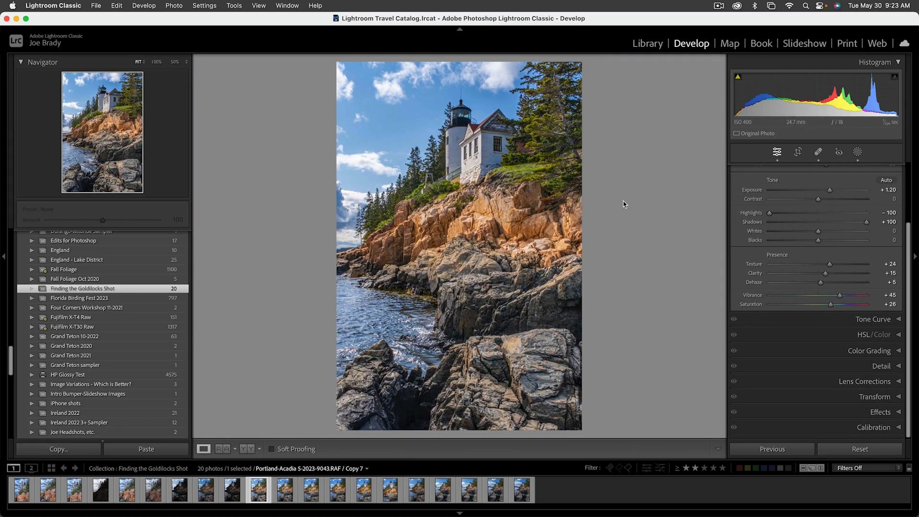
# Create a new Select Sky mask for the photo.
pyautogui.click(857, 152)
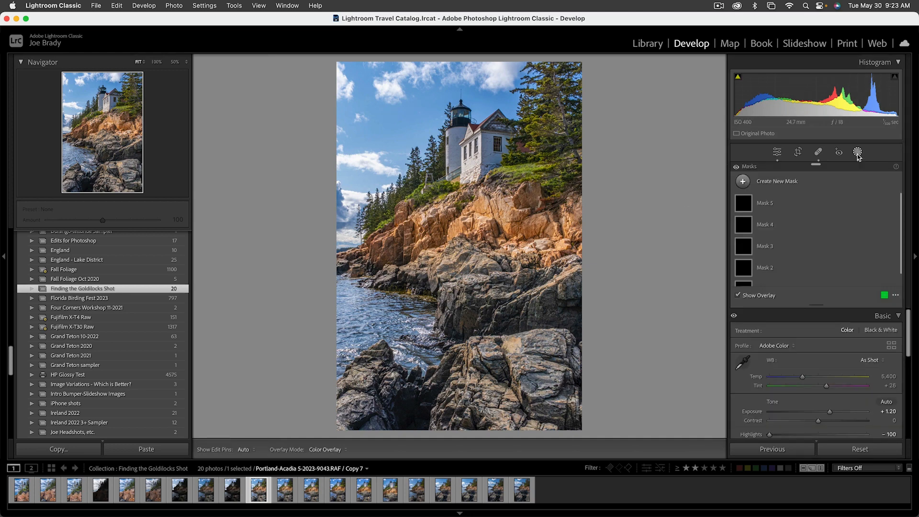
pyautogui.click(792, 183)
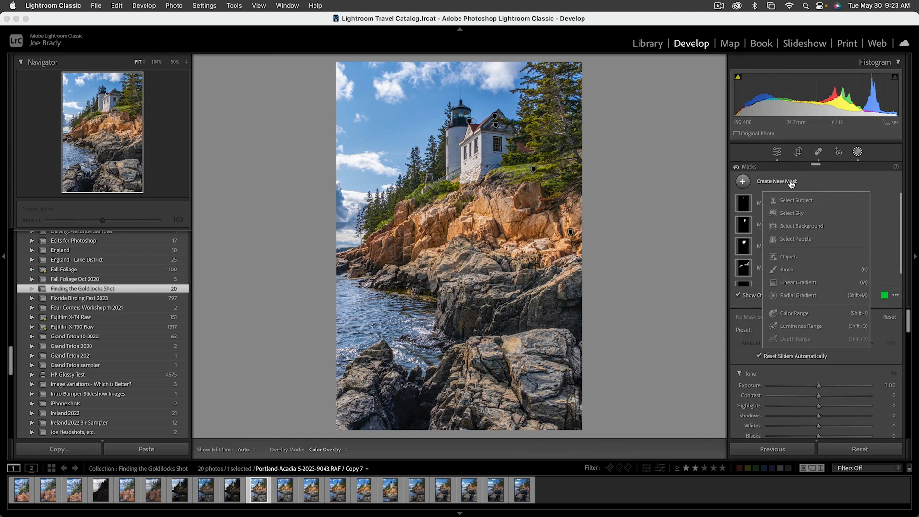
pyautogui.click(792, 213)
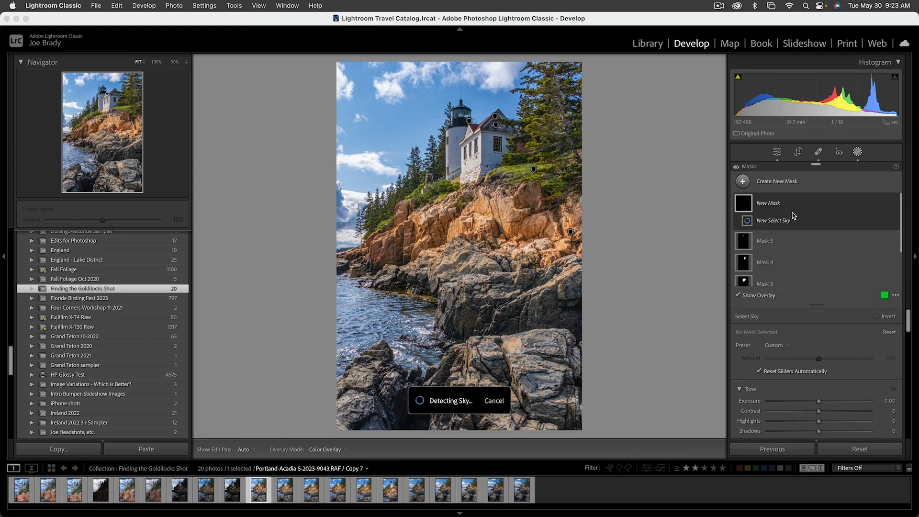
pyautogui.scroll(-2, 795, 286)
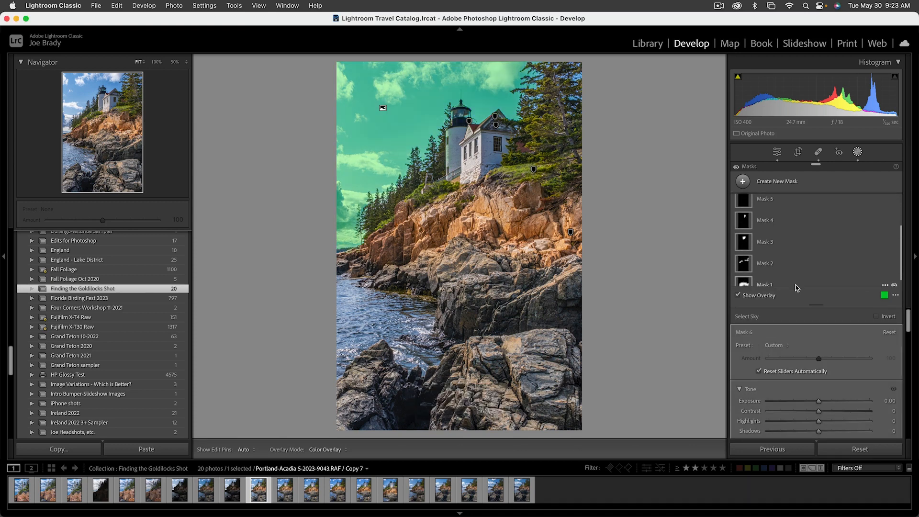
pyautogui.scroll(-5, 800, 372)
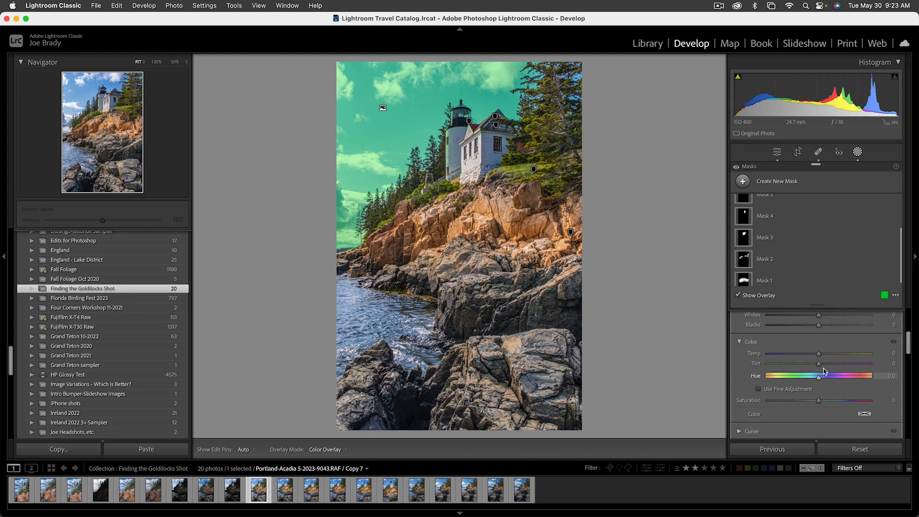
# Hide the overlay, set the sky mask's Temp to -7, raise its Saturation slightly, and close masking.
pyautogui.press('o')
pyautogui.moveTo(819, 354); pyautogui.dragTo(815, 356)
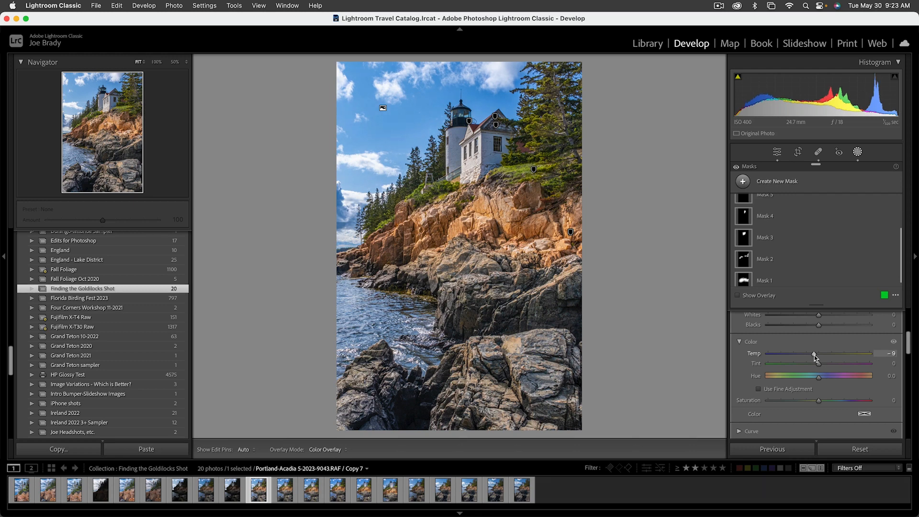
pyautogui.moveTo(815, 355); pyautogui.dragTo(815, 355)
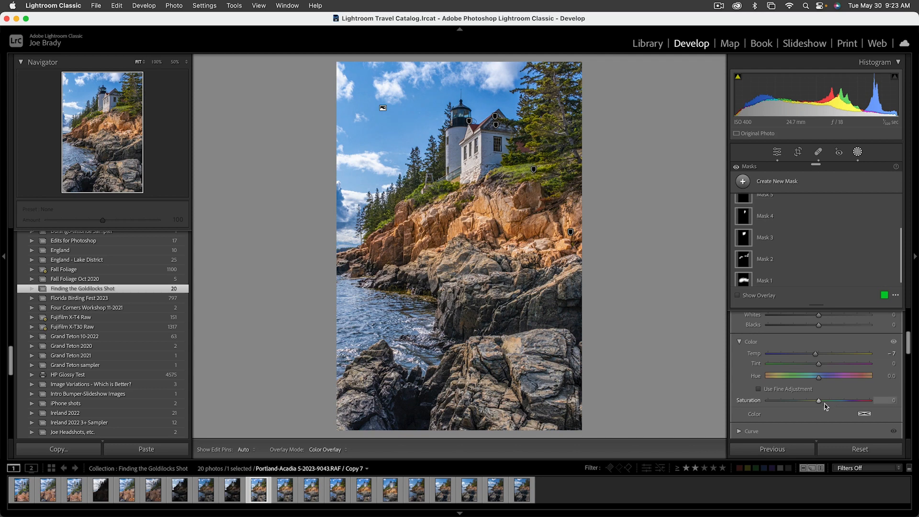
pyautogui.moveTo(819, 401); pyautogui.dragTo(823, 402)
pyautogui.click(692, 282)
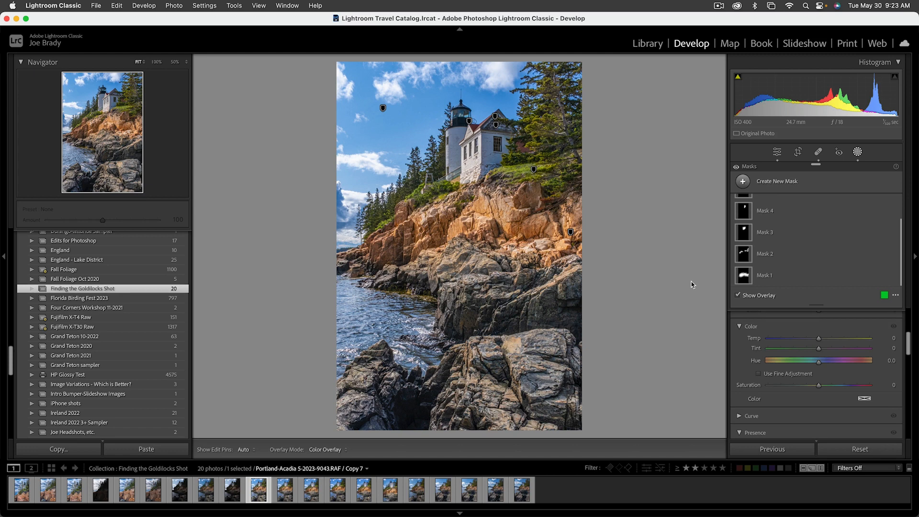
pyautogui.hotkey('shift', 'w')
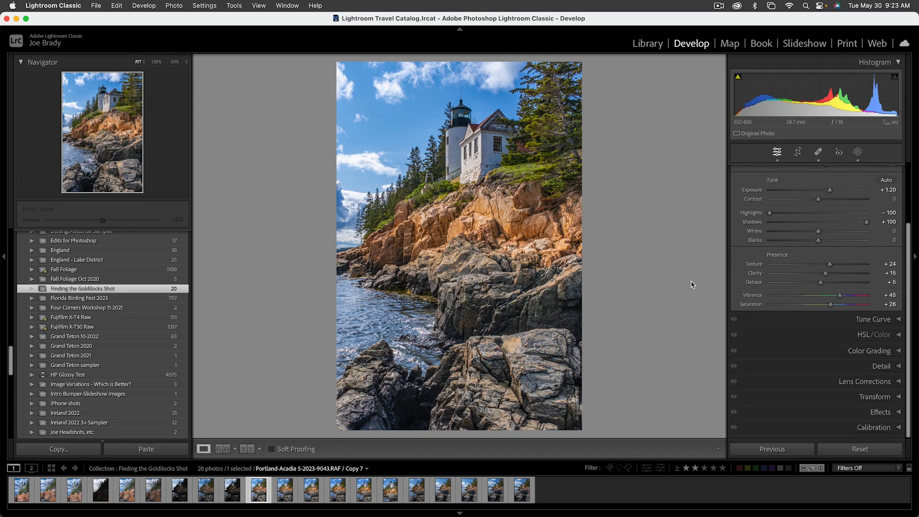
# Compare the edited photo with the unedited virtual copy, Copy 3, and return to Copy 7.
pyautogui.press('Left')
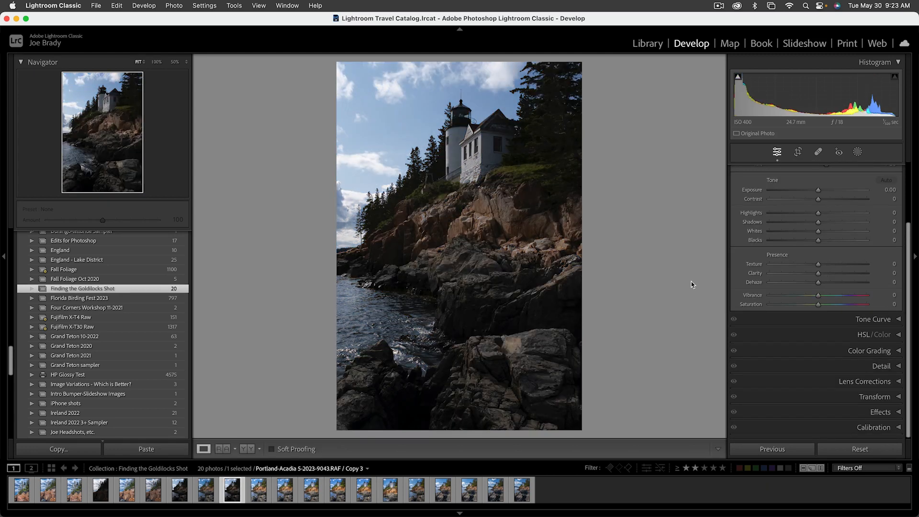
pyautogui.press('Right')
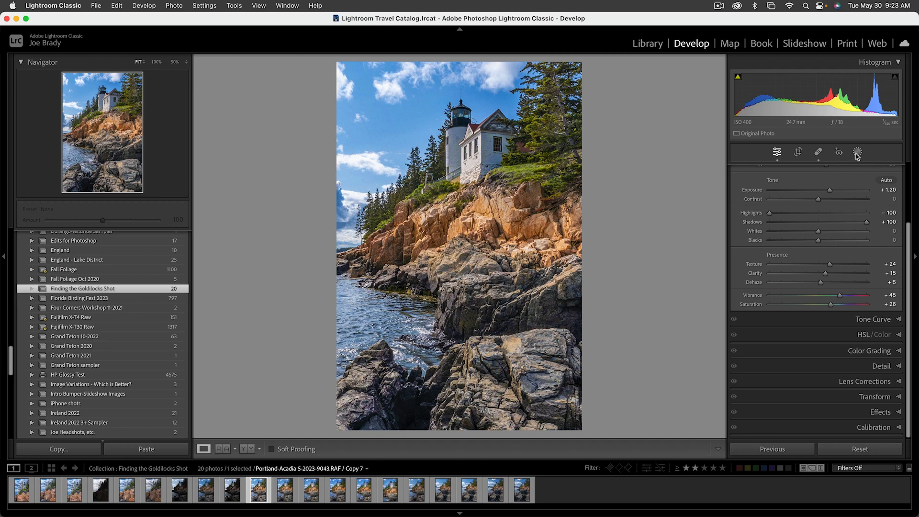
# Create a brush mask with Auto Mask off and Size 30, and paint it over the orange cliffs and greenery below the lighthouse.
pyautogui.press('k')
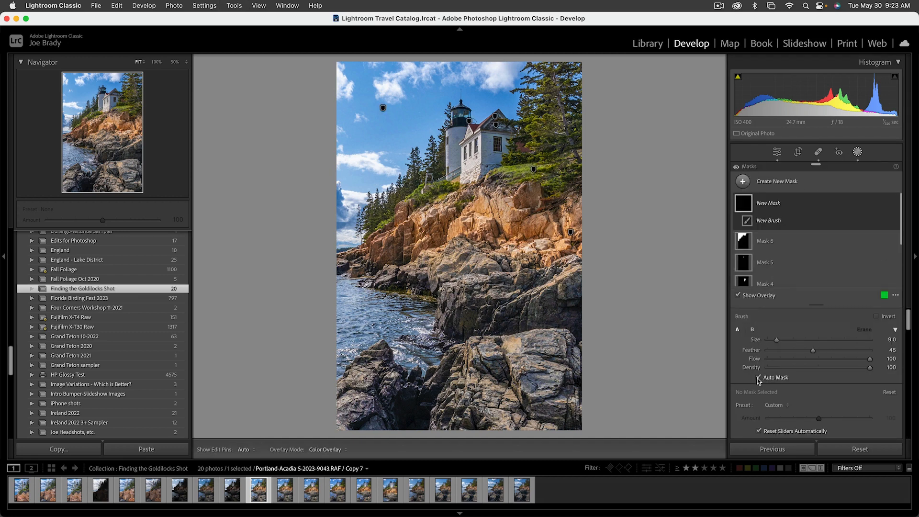
pyautogui.scroll(5, 421, 394)
pyautogui.scroll(2, 414, 407)
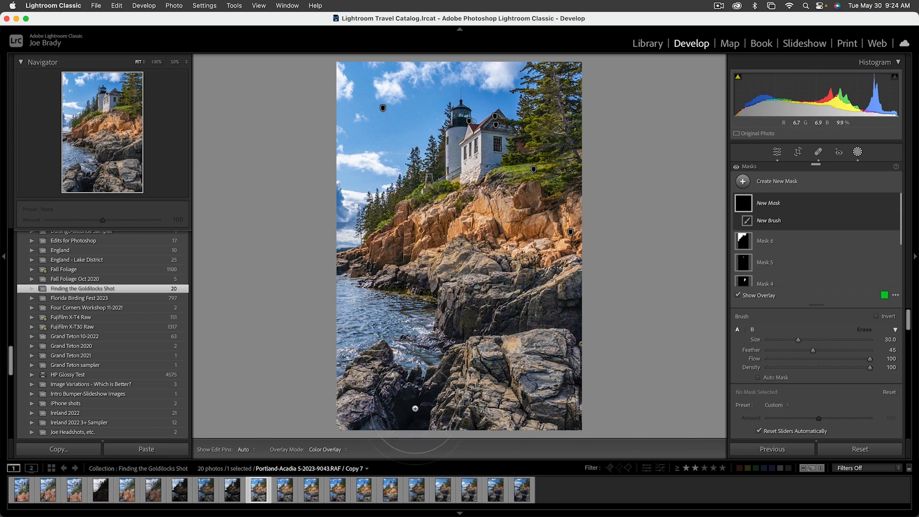
pyautogui.moveTo(413, 411)
pyautogui.mouseDown()
pyautogui.moveTo(422, 378)
pyautogui.moveTo(445, 369)
pyautogui.moveTo(465, 335)
pyautogui.moveTo(412, 258)
pyautogui.moveTo(421, 211)
pyautogui.moveTo(479, 148)
pyautogui.mouseUp()
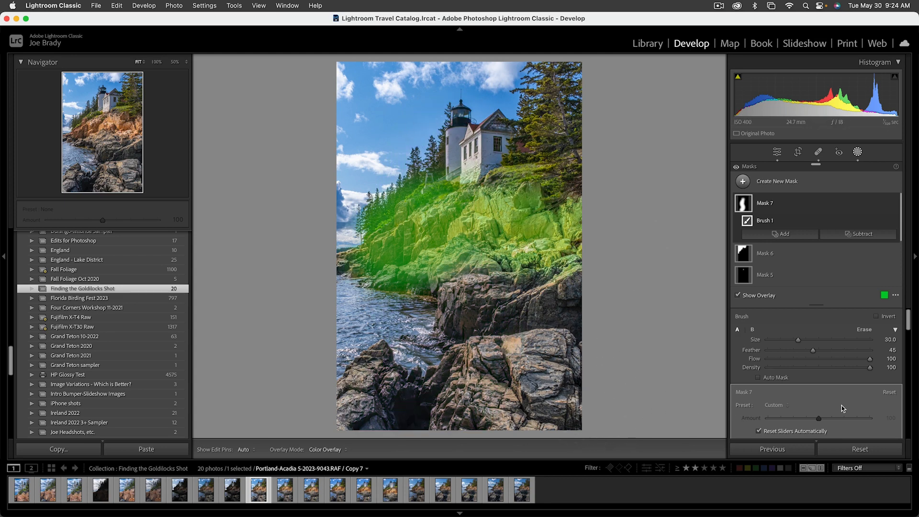
# Set the cliff brush mask's Exposure to 0.28 and close masking.
pyautogui.scroll(-4, 839, 407)
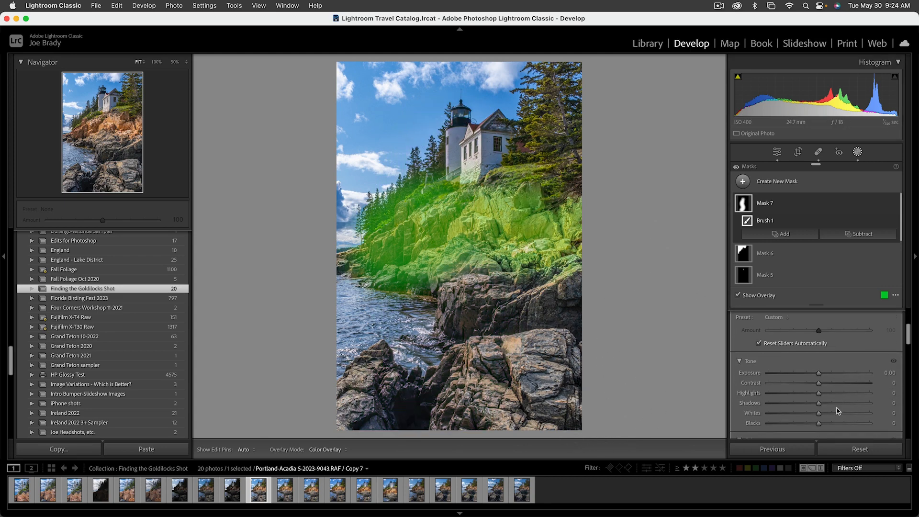
pyautogui.click(820, 373)
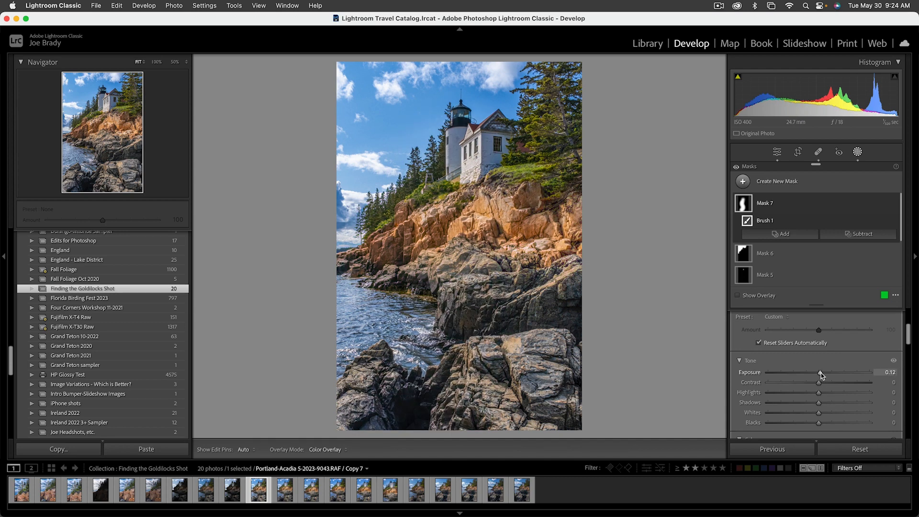
pyautogui.moveTo(820, 373); pyautogui.dragTo(825, 371)
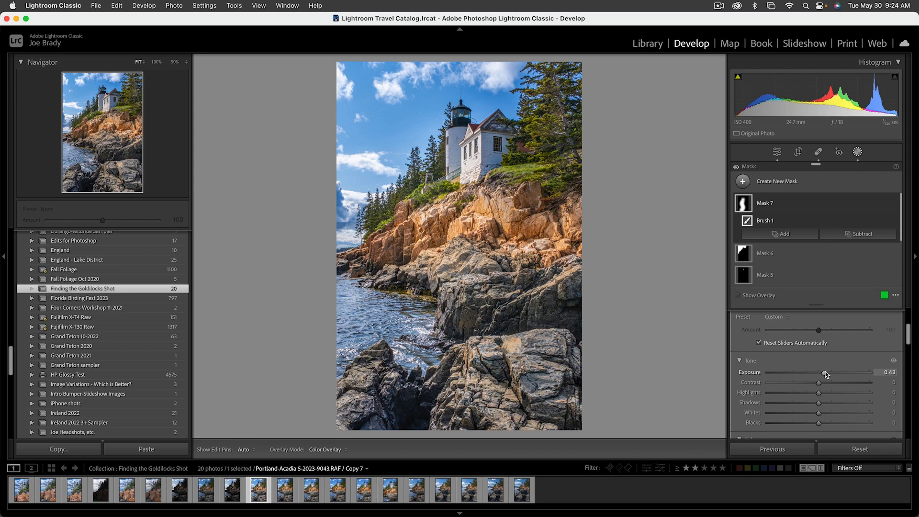
pyautogui.moveTo(825, 372); pyautogui.dragTo(822, 371)
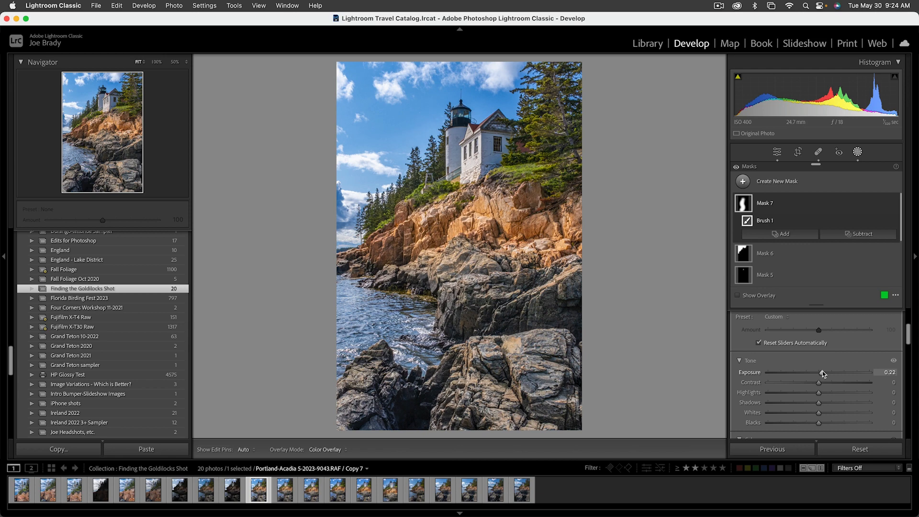
pyautogui.moveTo(823, 372); pyautogui.dragTo(824, 370)
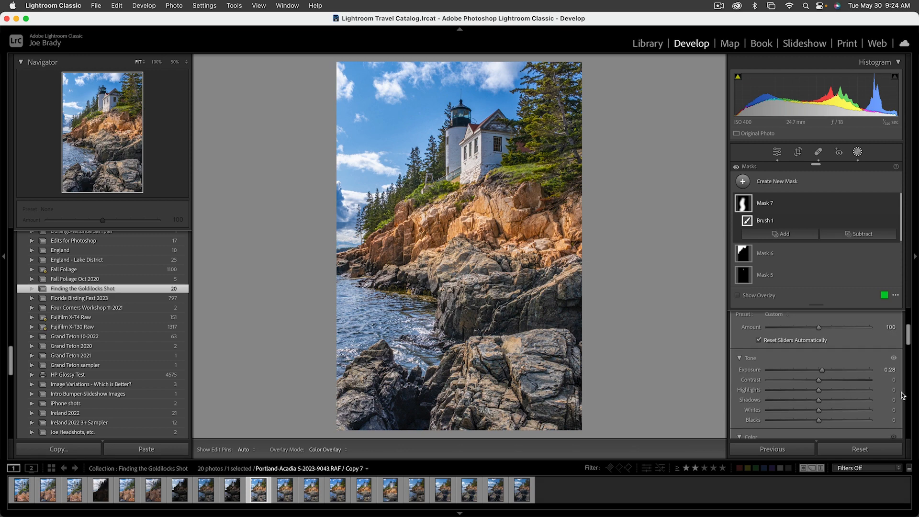
pyautogui.press('Escape')
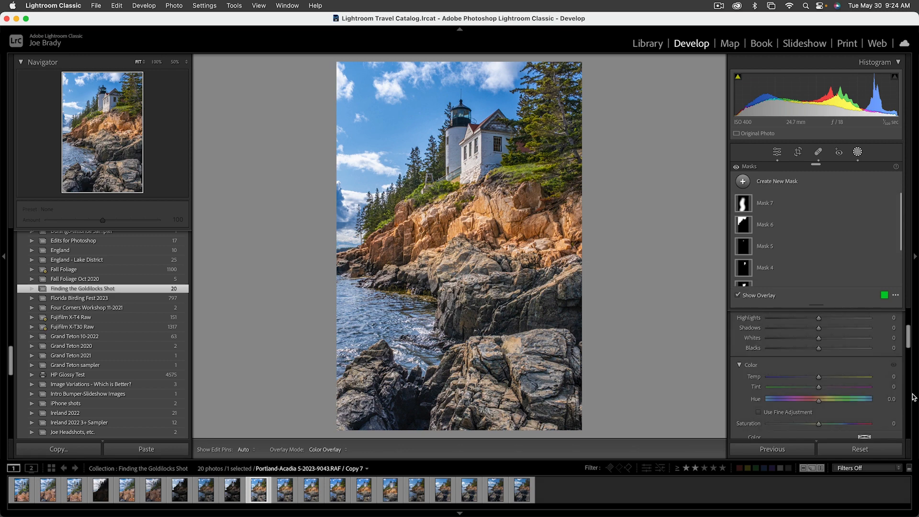
pyautogui.press('Escape')
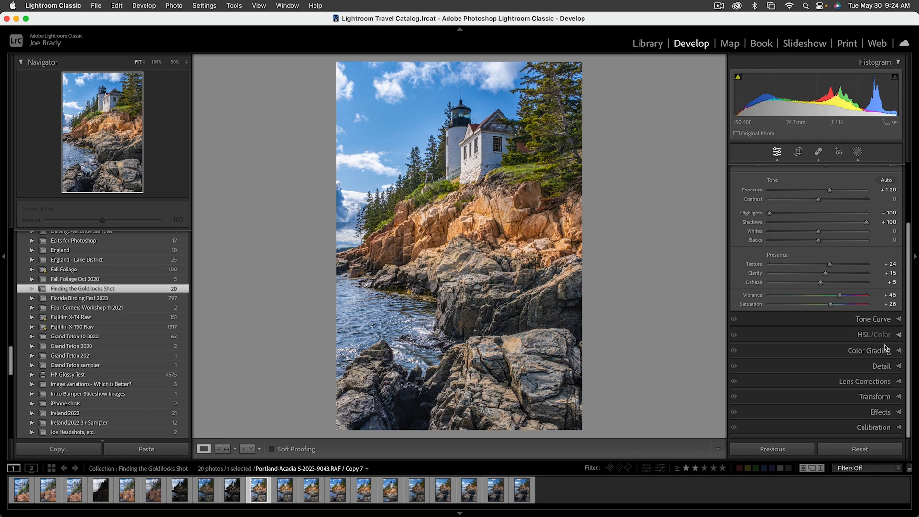
# Add a post-crop vignette with Amount -11 in Highlight Priority style.
pyautogui.click(874, 412)
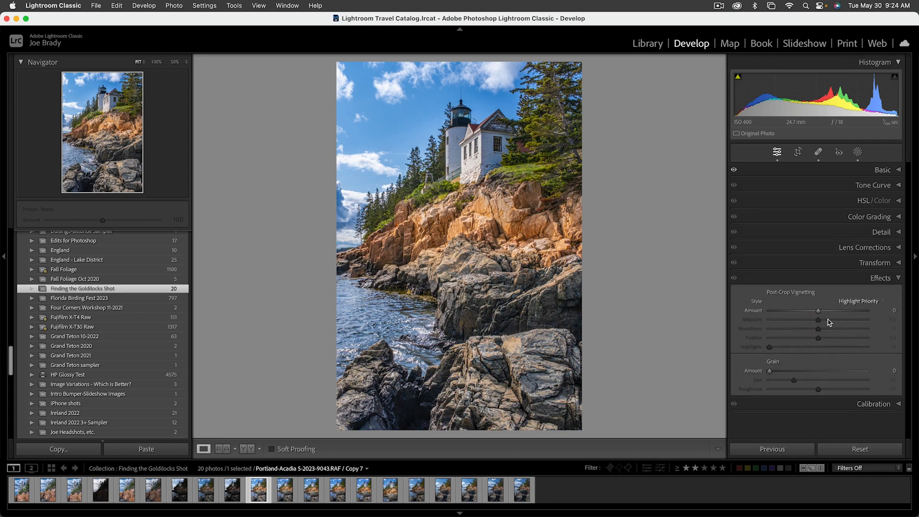
pyautogui.moveTo(818, 311); pyautogui.dragTo(814, 313)
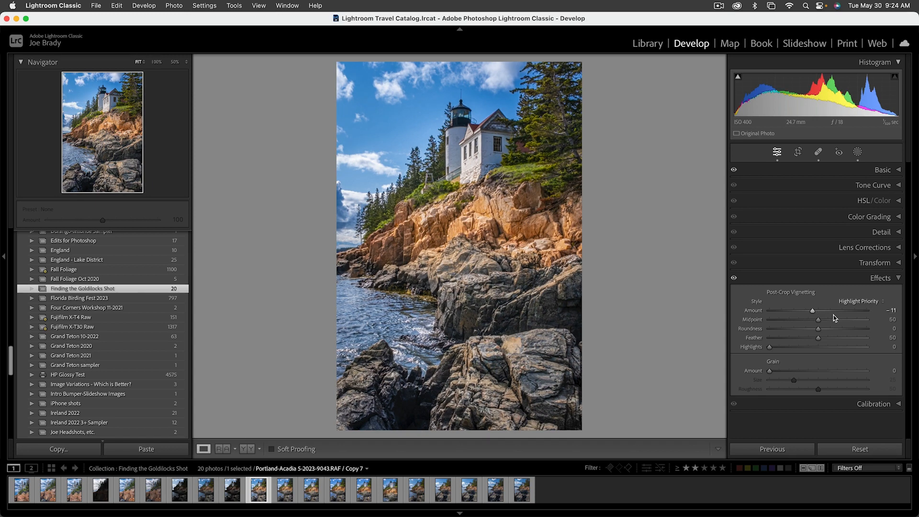
# Compare the photo before and after all edits in full-screen view, and return to the normal view.
pyautogui.press('f')
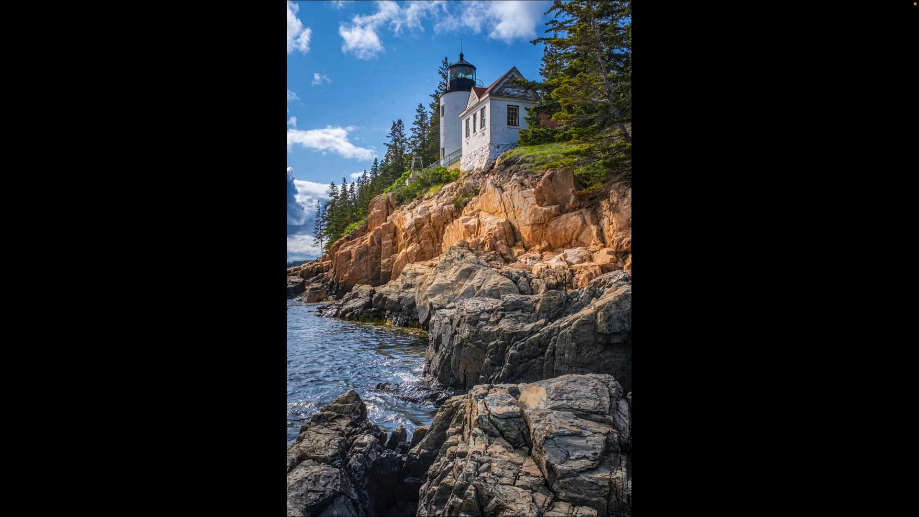
pyautogui.press('\\')
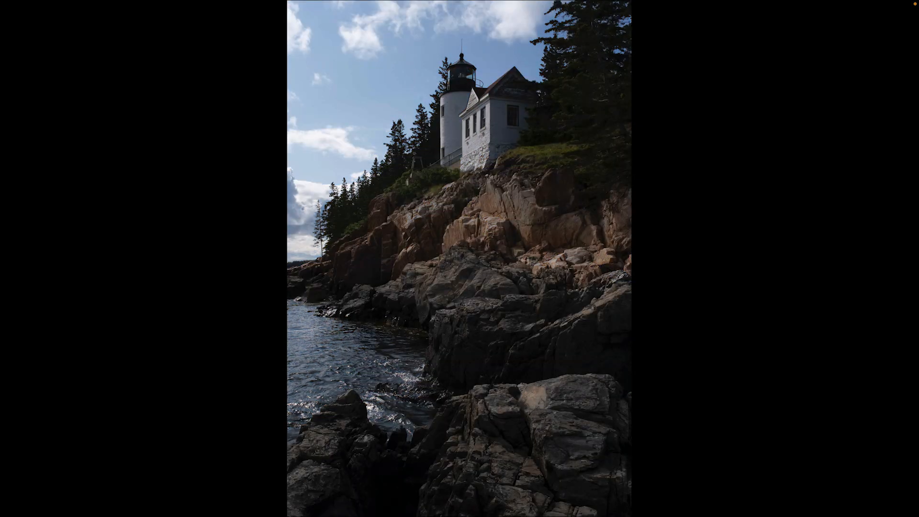
pyautogui.press('\\')
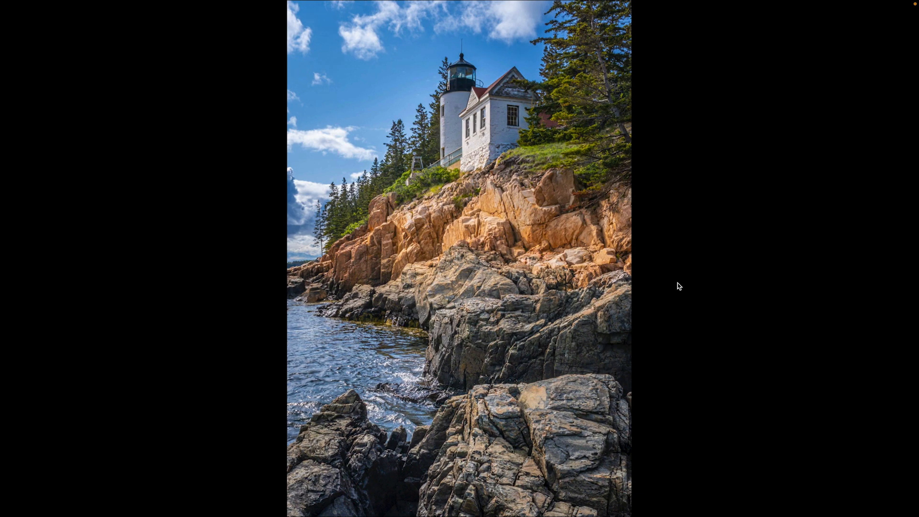
pyautogui.press('f')
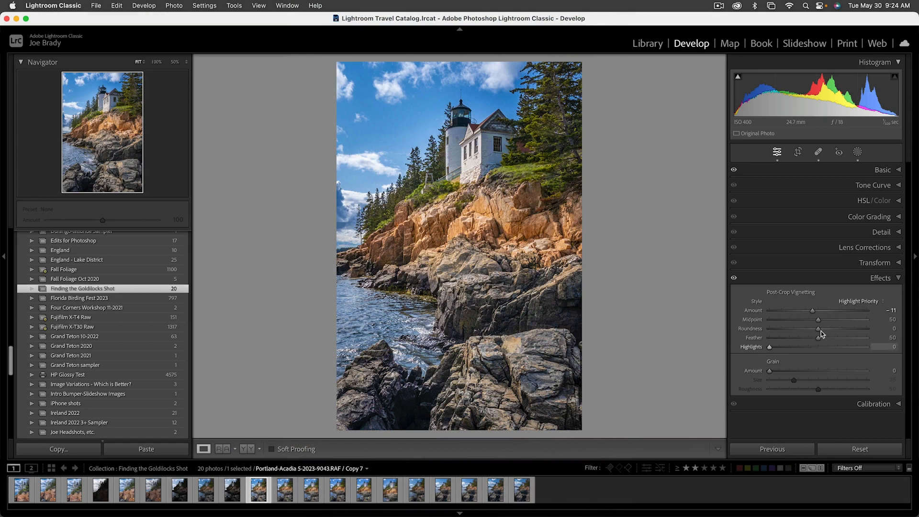
# Center the Detail preview on the lighthouse wall and set the Sharpening Amount to 110.
pyautogui.click(878, 234)
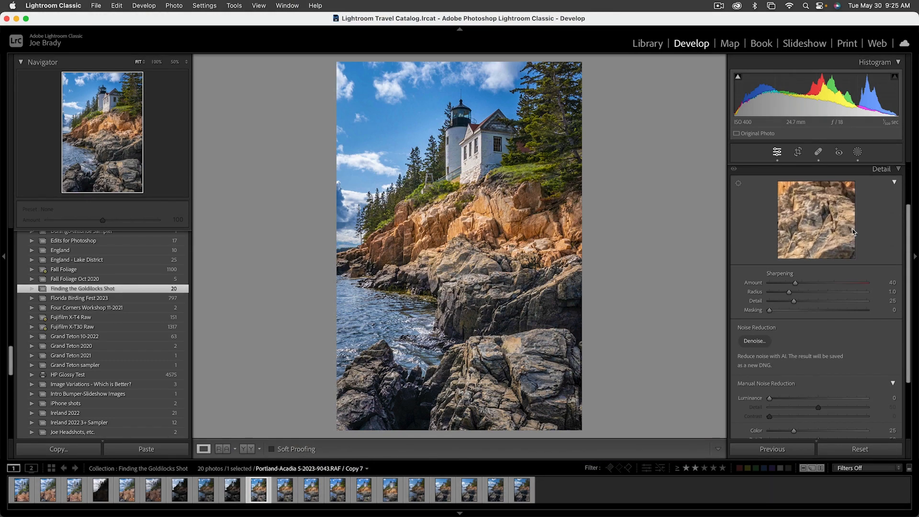
pyautogui.click(738, 183)
pyautogui.click(455, 142)
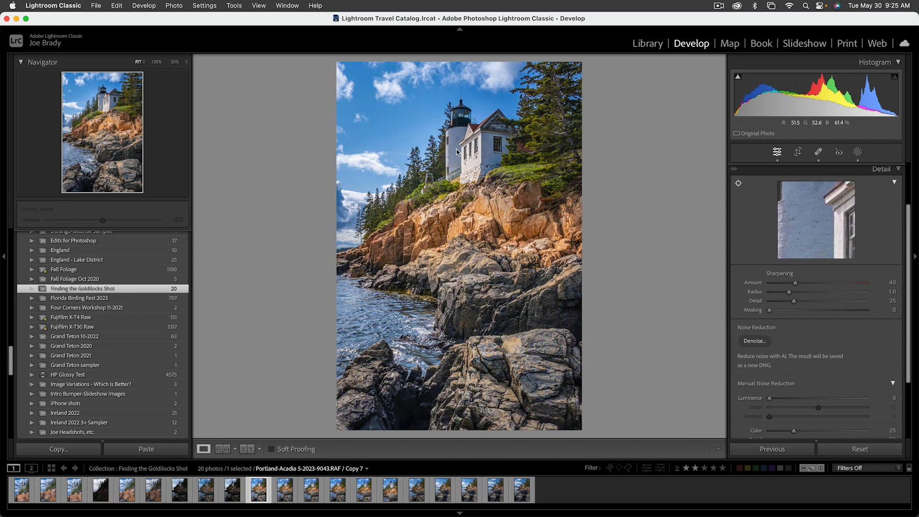
pyautogui.click(456, 151)
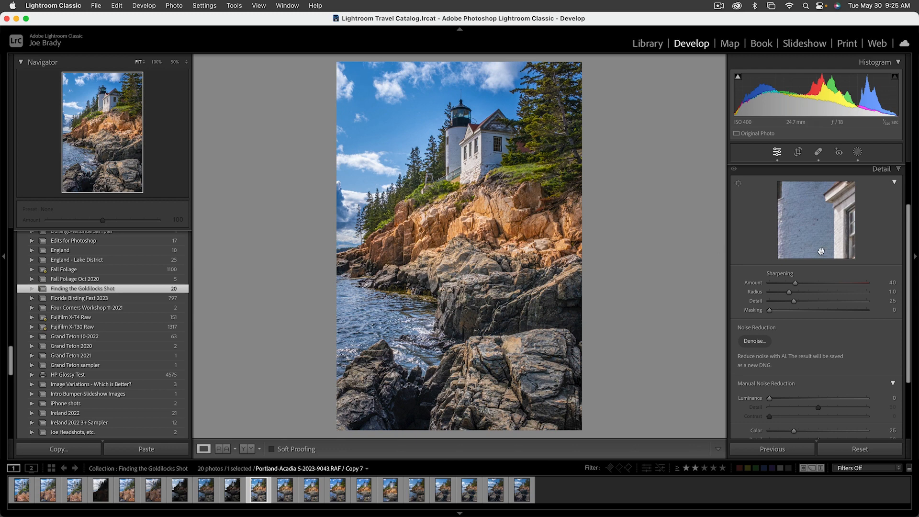
pyautogui.click(838, 284)
pyautogui.moveTo(838, 284); pyautogui.dragTo(841, 283)
# Set the Sharpening Masking to 59, then check the photo in full-screen view and return to the normal view.
pyautogui.moveTo(770, 311); pyautogui.dragTo(826, 310)
pyautogui.press('alt')
pyautogui.press('super+Return')
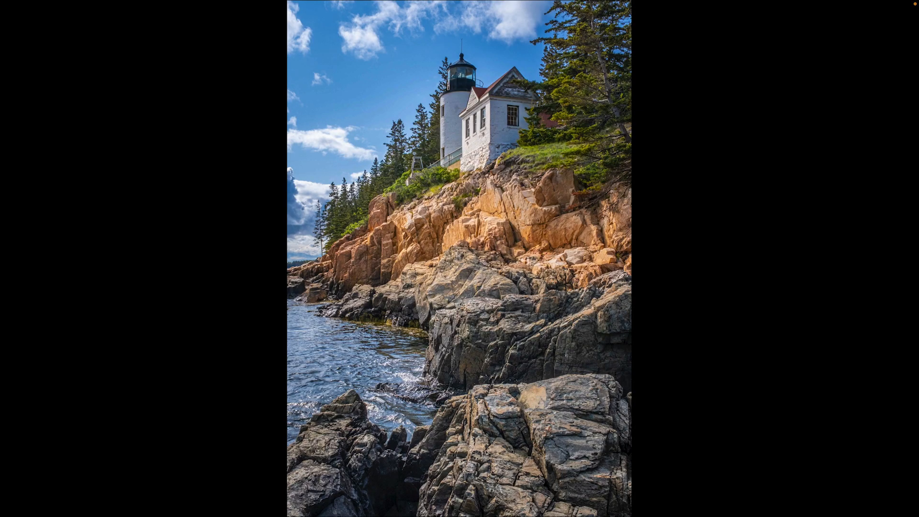
pyautogui.press('Escape')
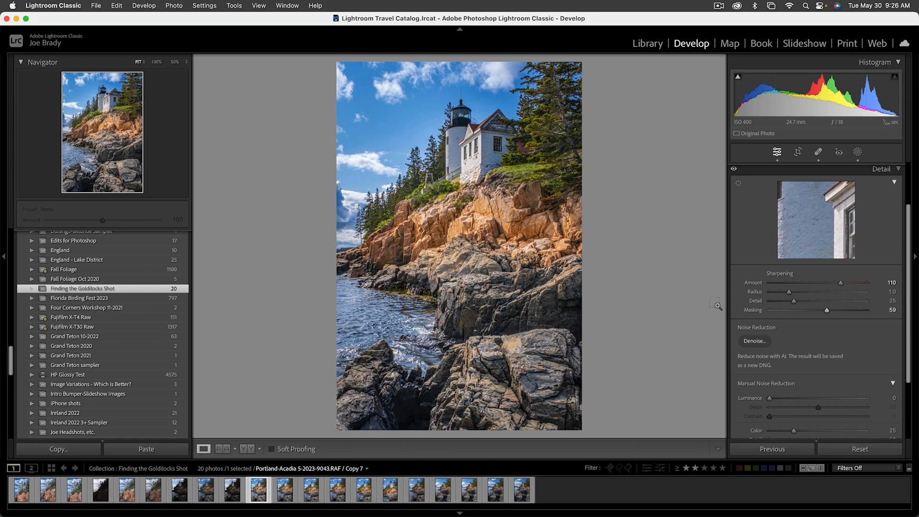
# Create two virtual copies of the edited lighthouse photo and select the first of them.
pyautogui.press('super+apostrophe')
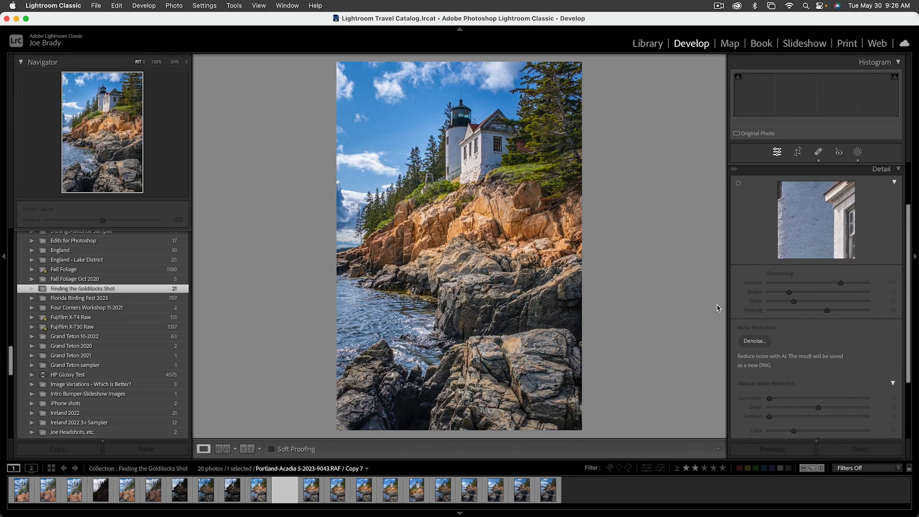
pyautogui.press('super+apostrophe')
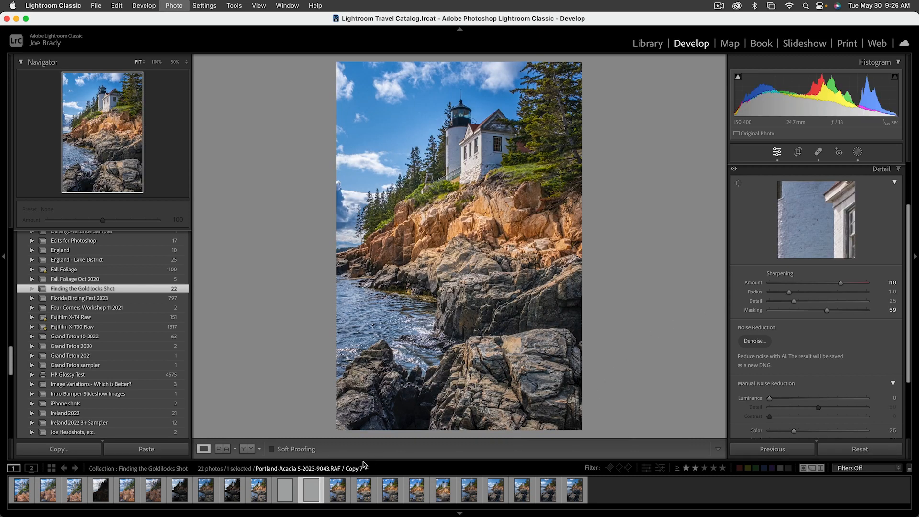
pyautogui.click(285, 491)
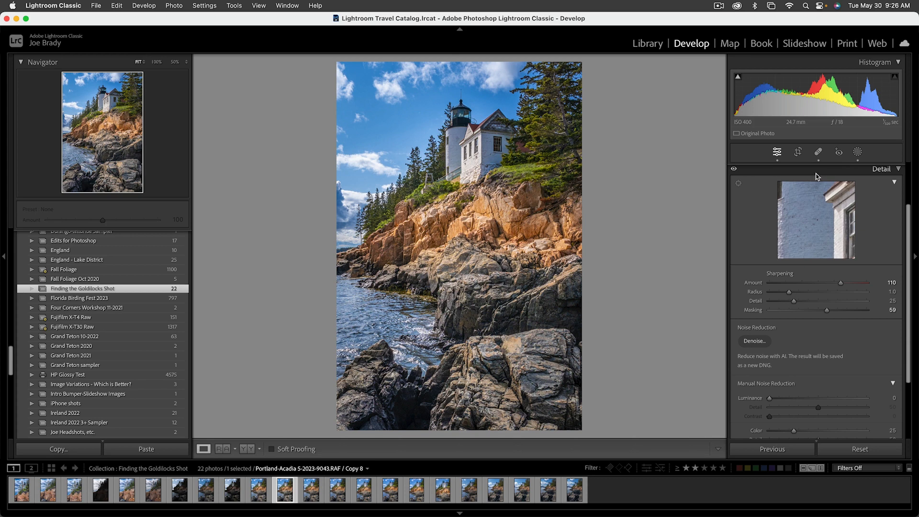
# Crop the first copy to 16 x 9, tightened slightly in height, with the lighthouse shifted toward the right side of the frame.
pyautogui.click(798, 152)
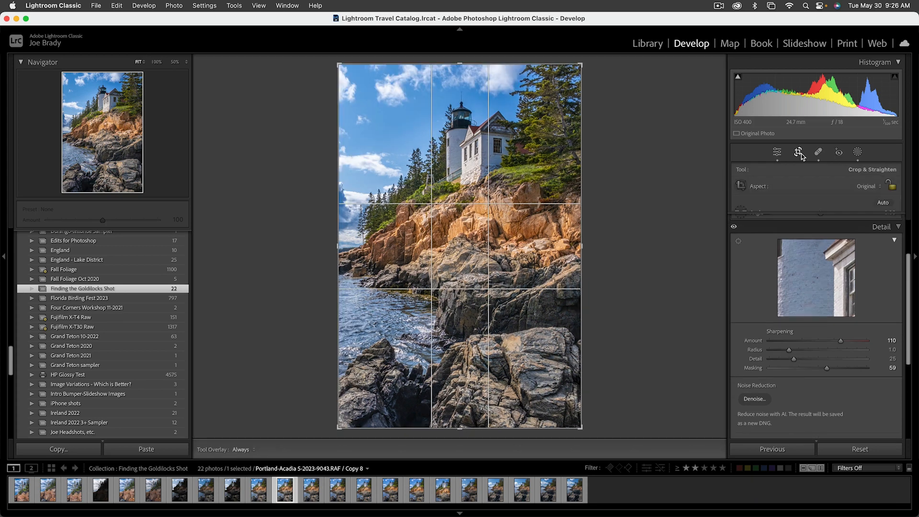
pyautogui.click(865, 187)
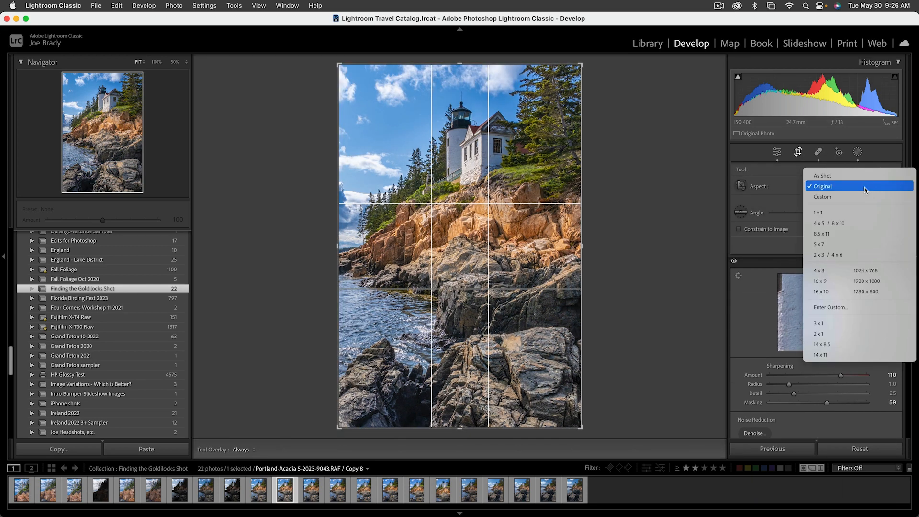
pyautogui.click(838, 283)
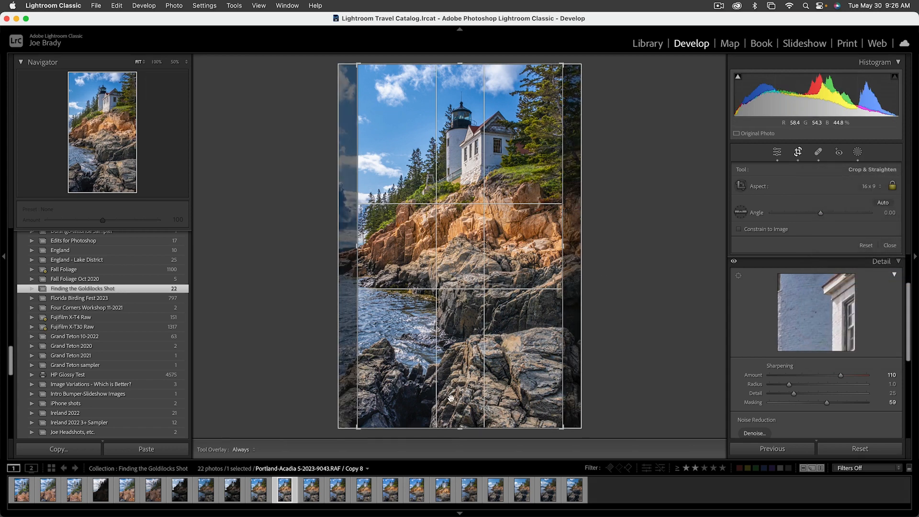
pyautogui.moveTo(459, 428); pyautogui.dragTo(460, 419)
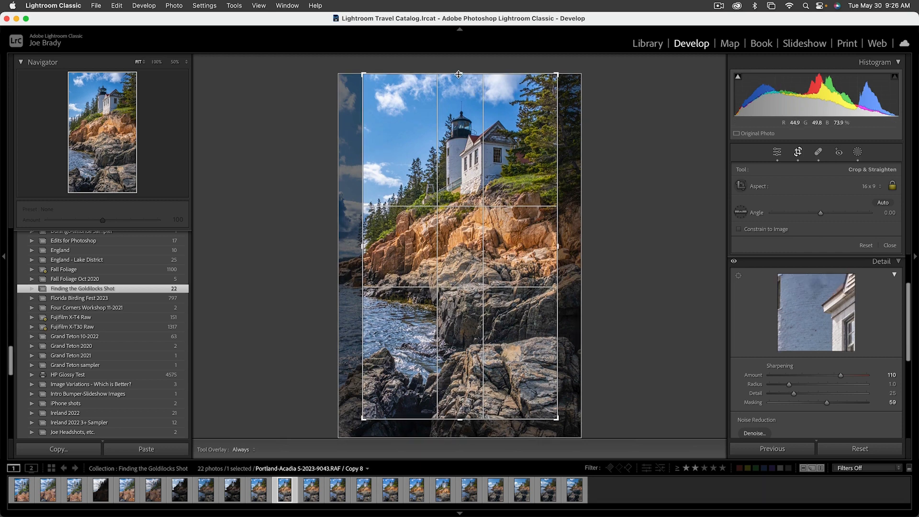
pyautogui.moveTo(460, 73); pyautogui.dragTo(460, 77)
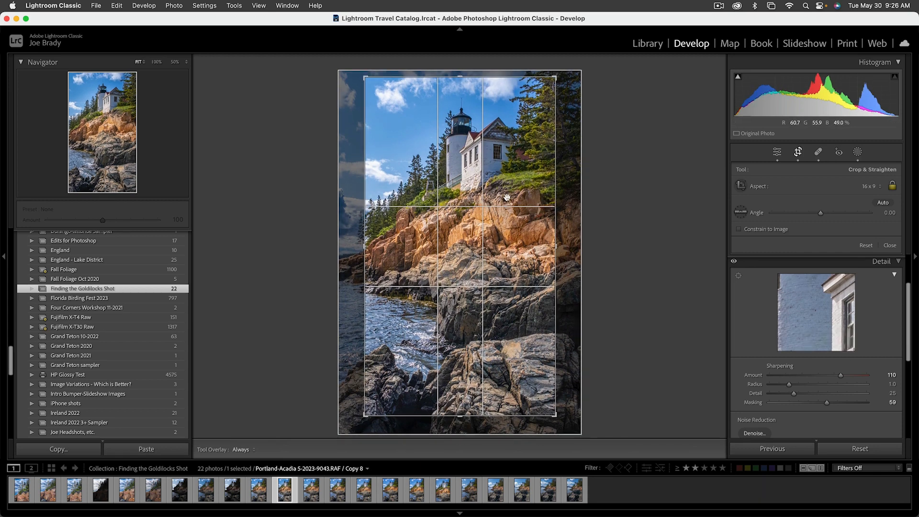
pyautogui.moveTo(507, 198); pyautogui.dragTo(516, 197)
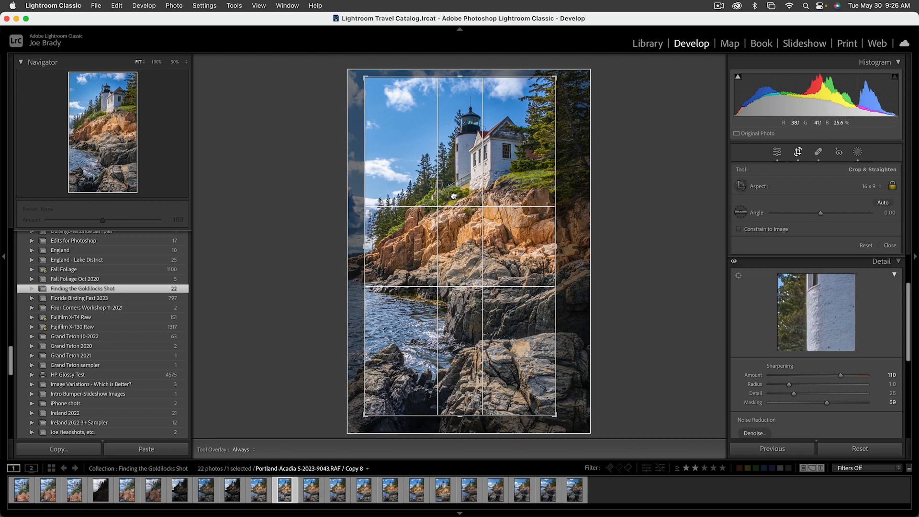
pyautogui.moveTo(454, 196); pyautogui.dragTo(458, 197)
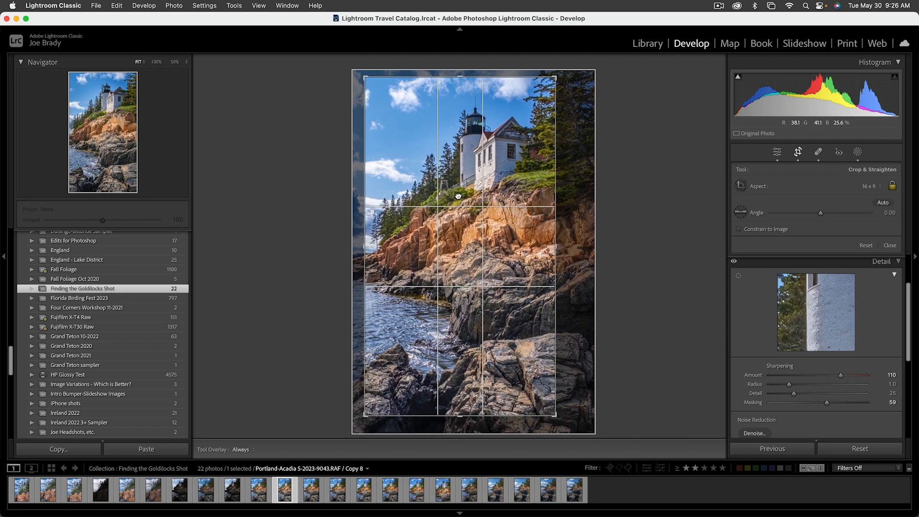
pyautogui.moveTo(459, 196); pyautogui.dragTo(458, 196)
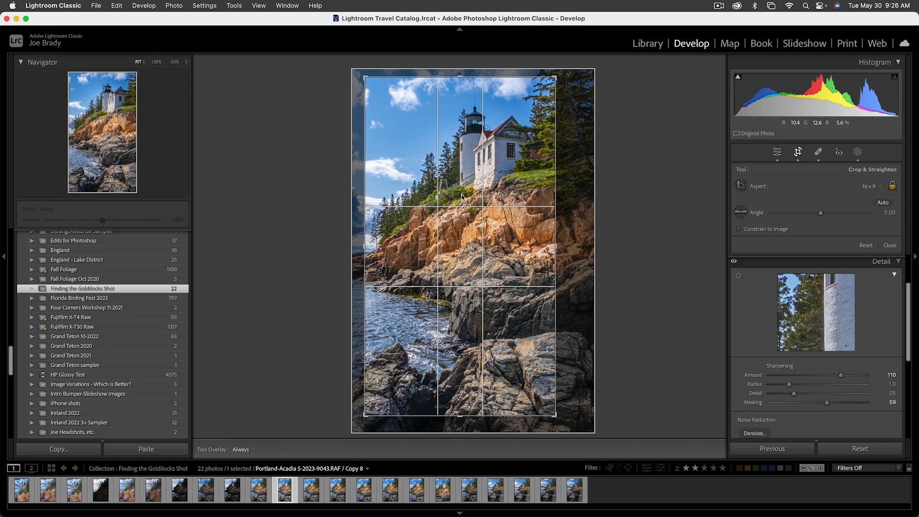
pyautogui.press('Return')
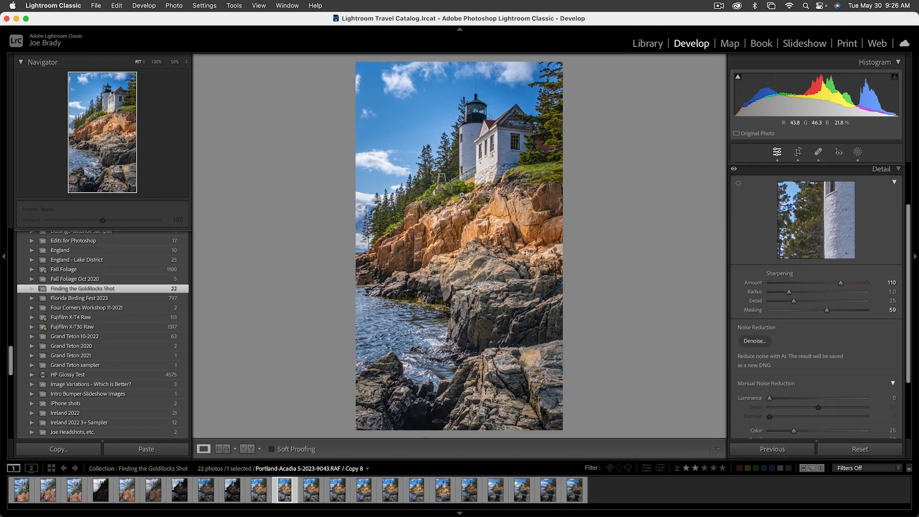
# Compare the 16 x 9 crop with the uncropped edit, and move on to the second virtual copy.
pyautogui.press('Left')
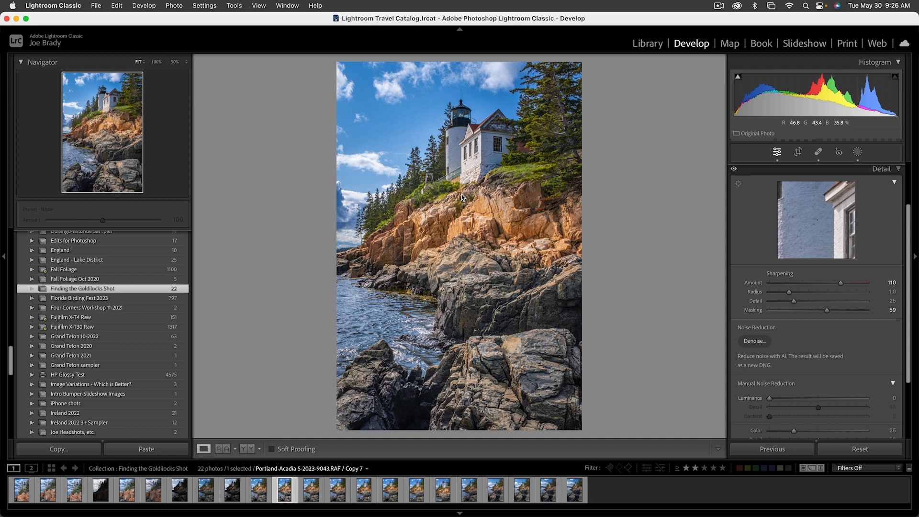
pyautogui.press('Right')
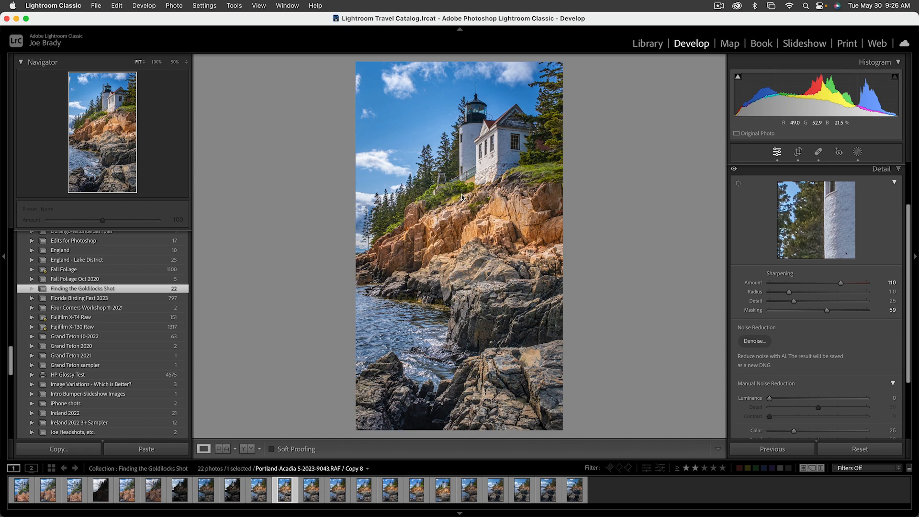
pyautogui.press('Right')
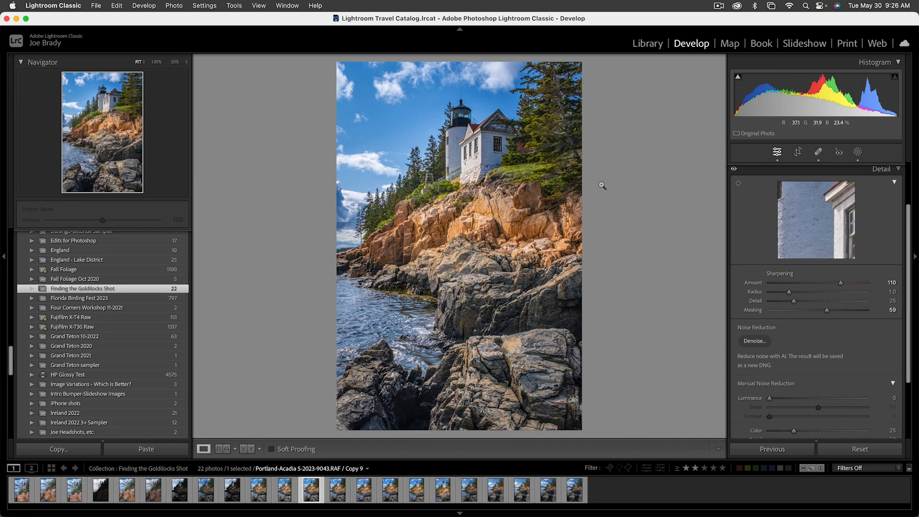
# Crop the second copy to 14 x 8.5, tightened slightly in height, with the lighthouse shifted toward the right side of the frame.
pyautogui.click(798, 152)
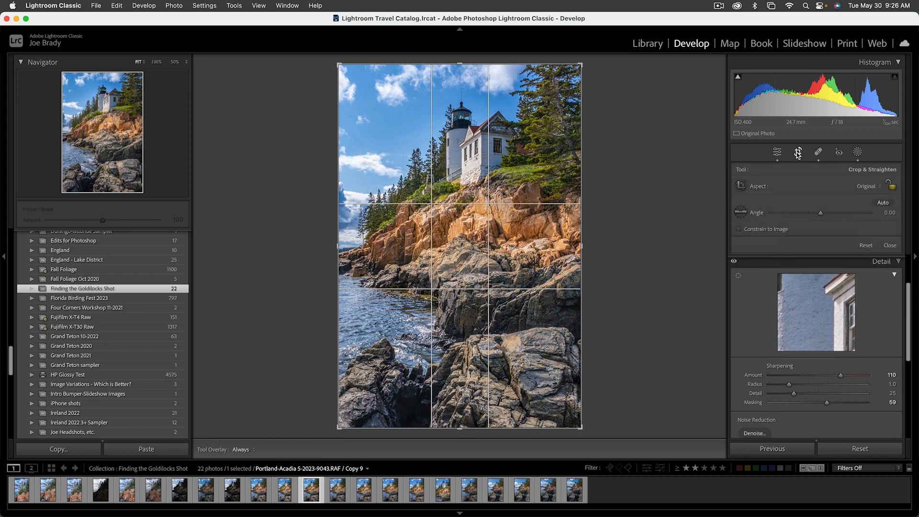
pyautogui.click(866, 186)
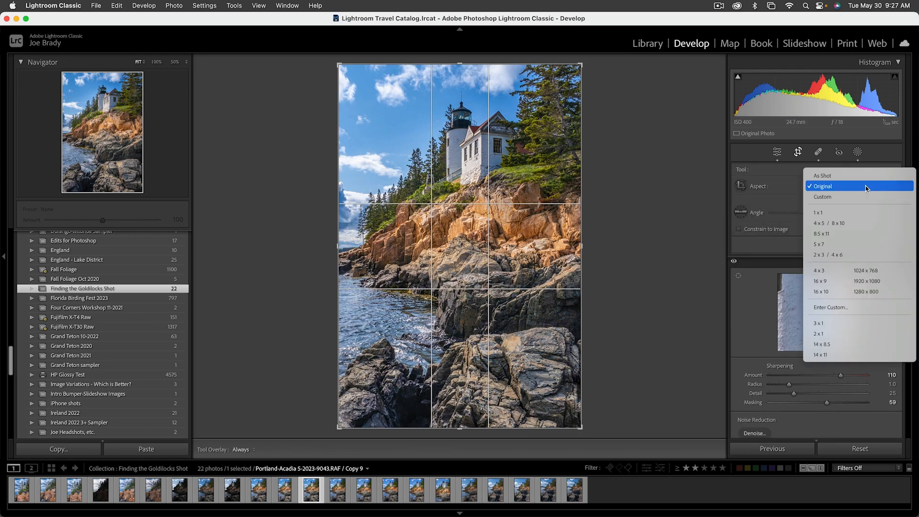
pyautogui.click(843, 346)
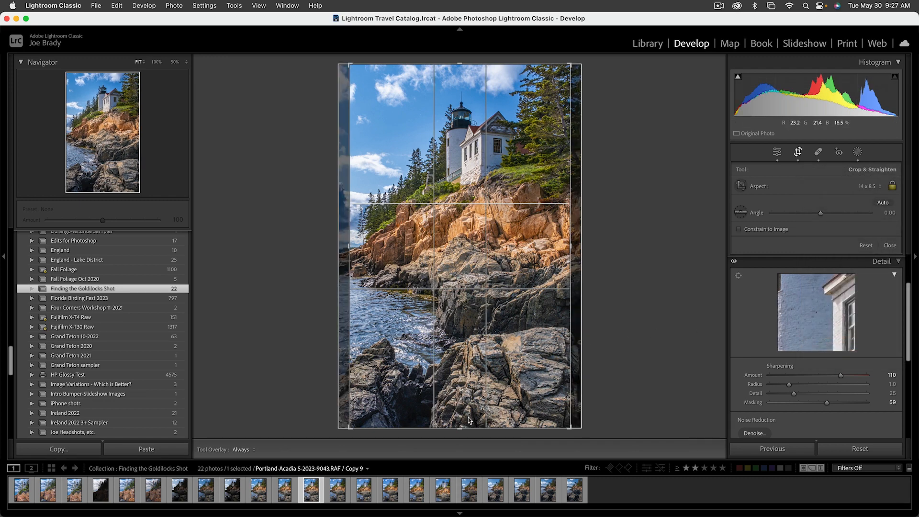
pyautogui.moveTo(459, 428); pyautogui.dragTo(461, 418)
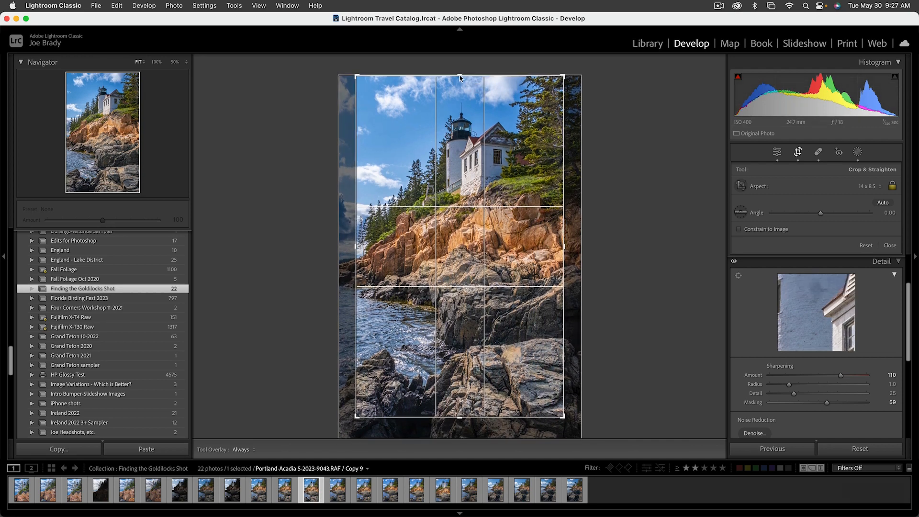
pyautogui.moveTo(461, 78); pyautogui.dragTo(460, 82)
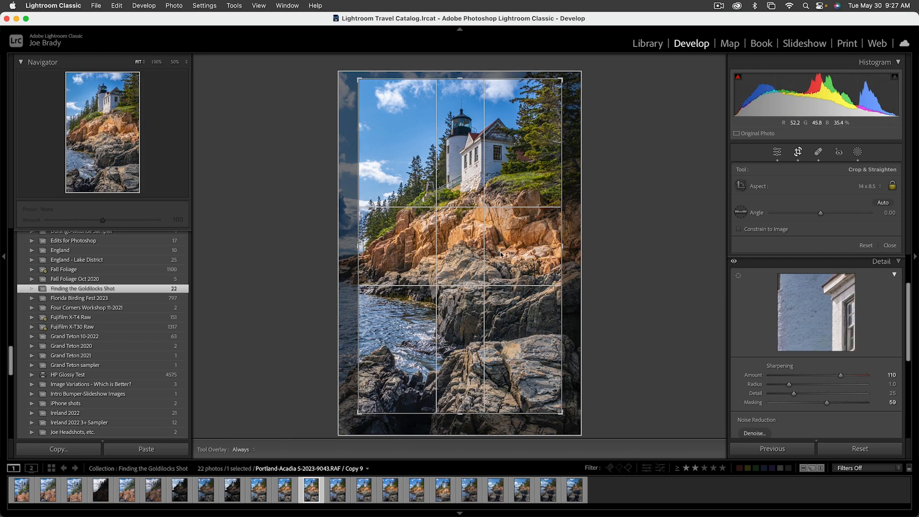
pyautogui.moveTo(506, 255); pyautogui.dragTo(519, 252)
pyautogui.press('Return')
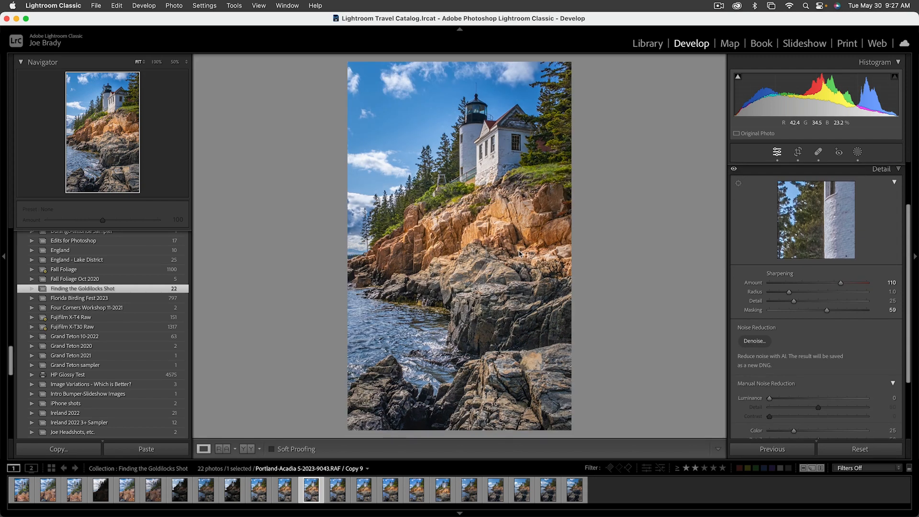
# Compare the 16 x 9 and 14 x 8.5 crops by switching between the two copies, ending on the 14 x 8.5 version.
pyautogui.click(284, 491)
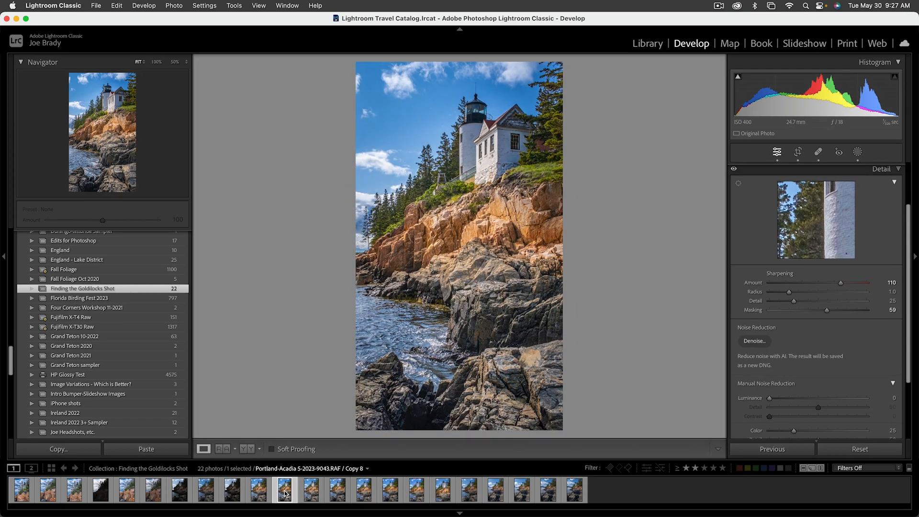
pyautogui.click(311, 493)
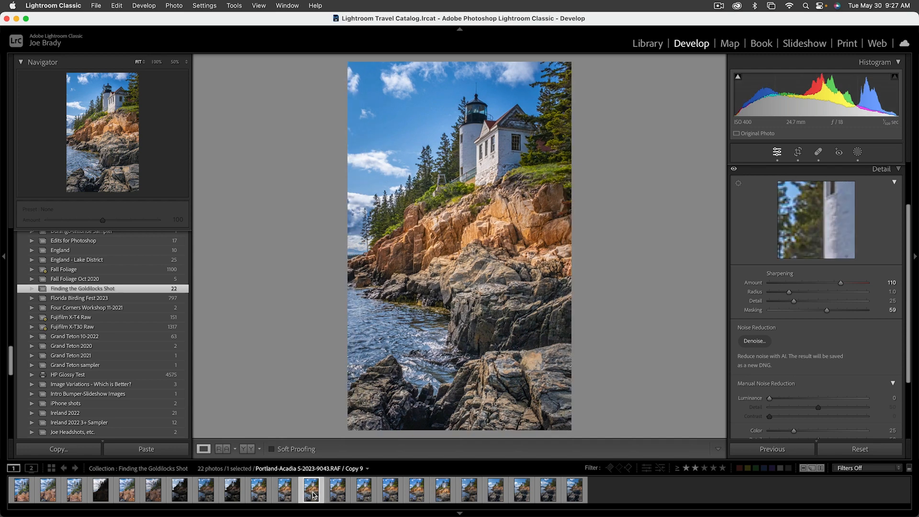
pyautogui.click(287, 494)
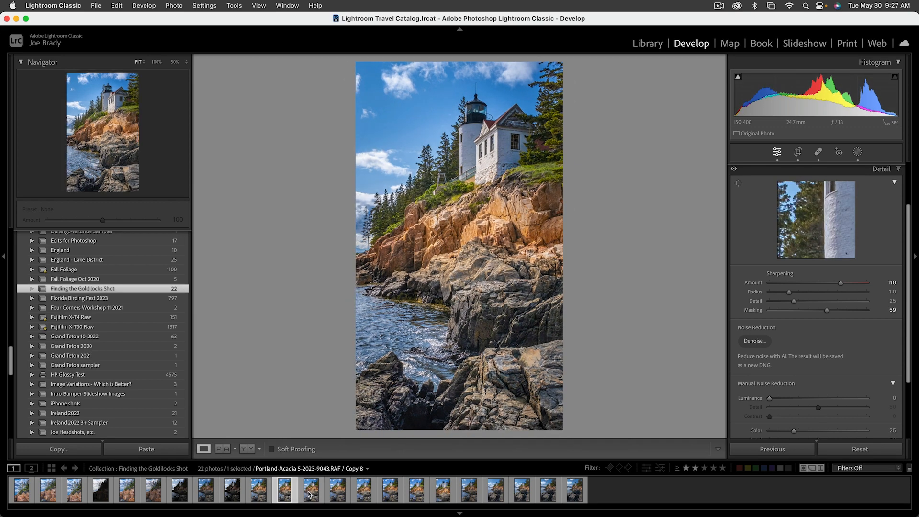
pyautogui.click(310, 493)
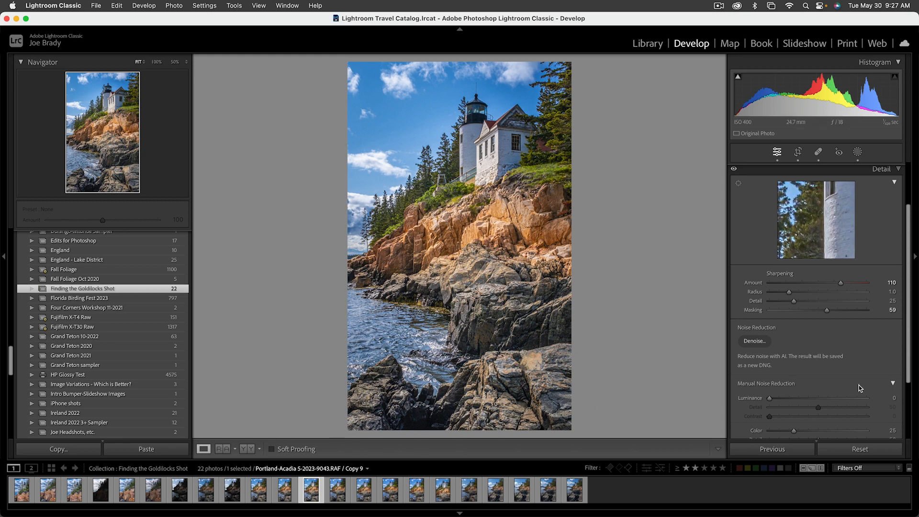
# Turn the vignette effect off and on to check how it follows the 14 x 8.5 crop, leaving it enabled.
pyautogui.scroll(-5, 905, 395)
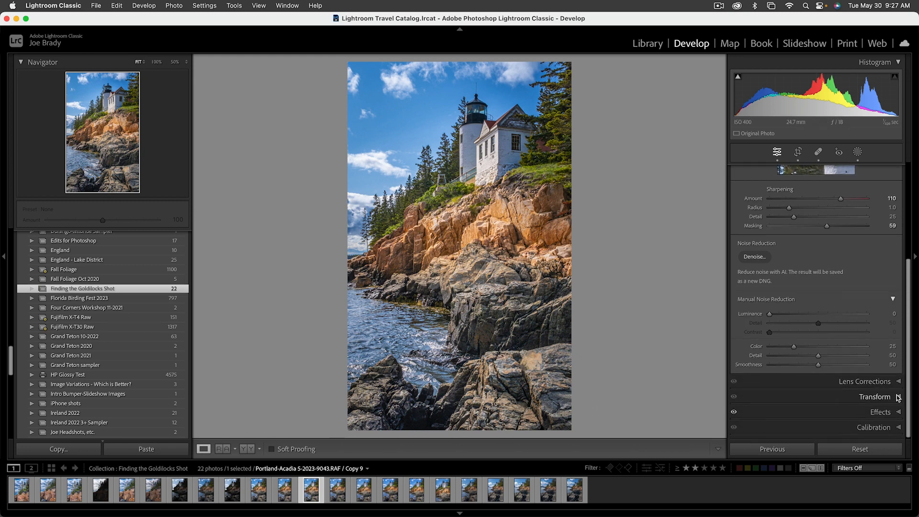
pyautogui.click(884, 412)
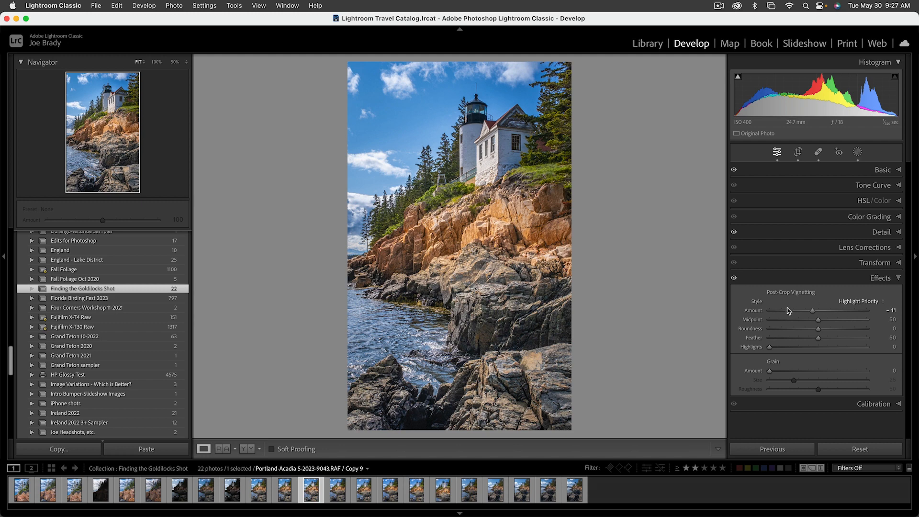
pyautogui.click(734, 278)
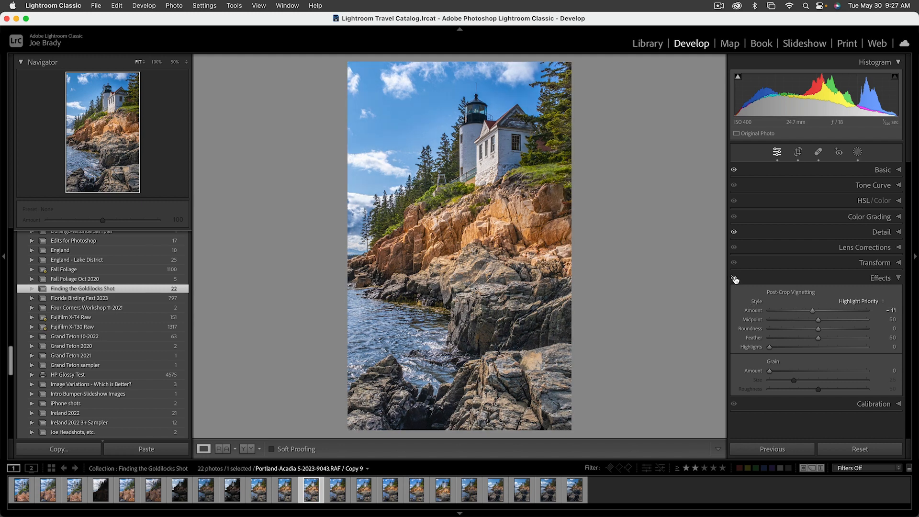
pyautogui.click(734, 278)
pyautogui.click(735, 278)
pyautogui.click(735, 278)
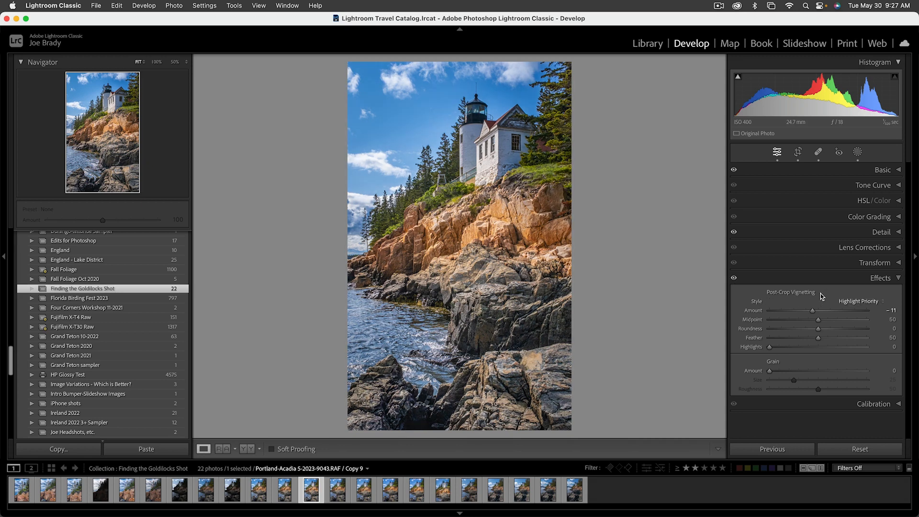
# Select the range from the dark unedited original to the 14 x 8.5 copy, and view the original in full screen.
pyautogui.click(233, 493)
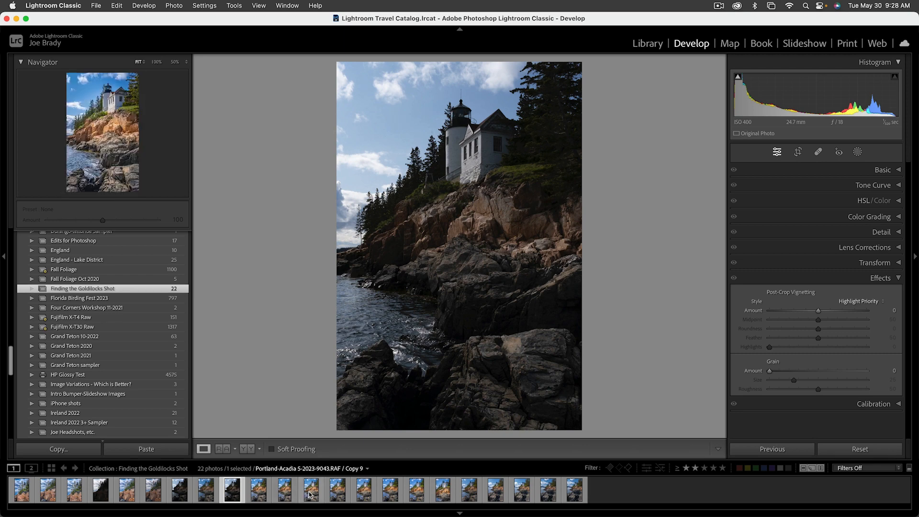
pyautogui.keyDown('shift'); pyautogui.click(310, 494); pyautogui.keyUp('shift')
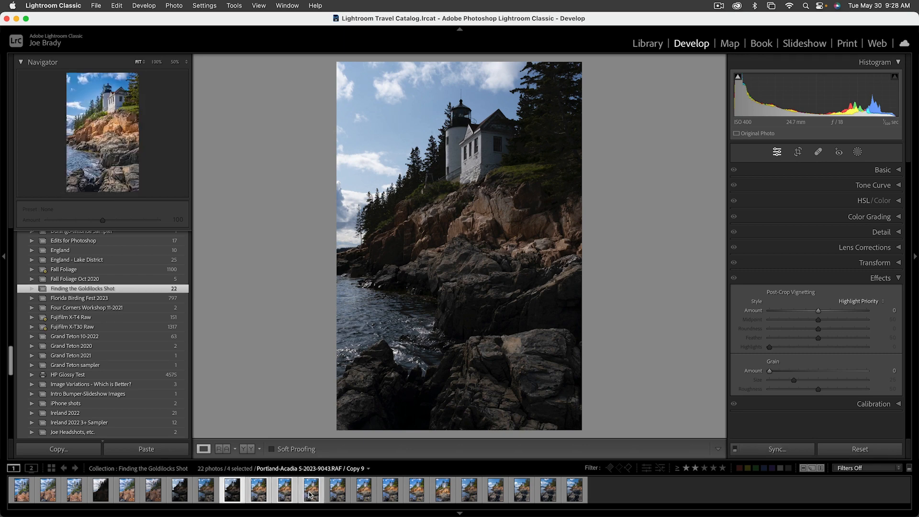
pyautogui.press('f')
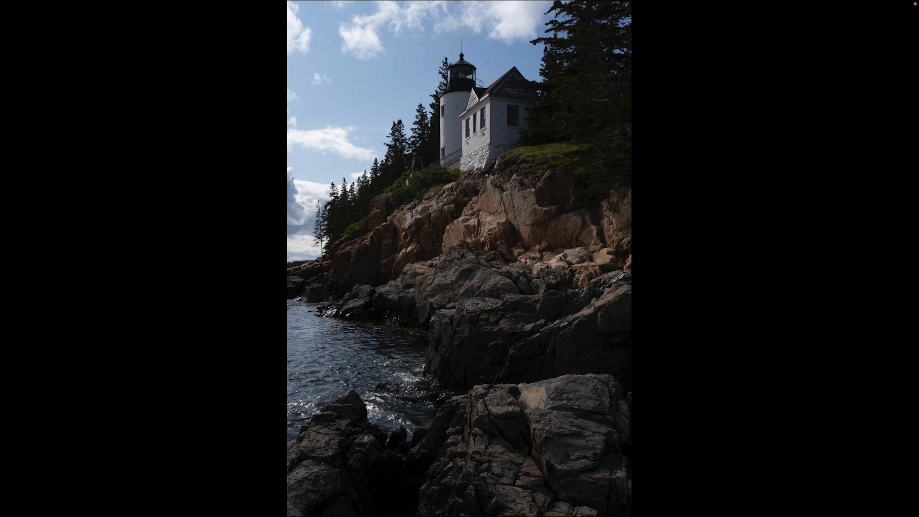